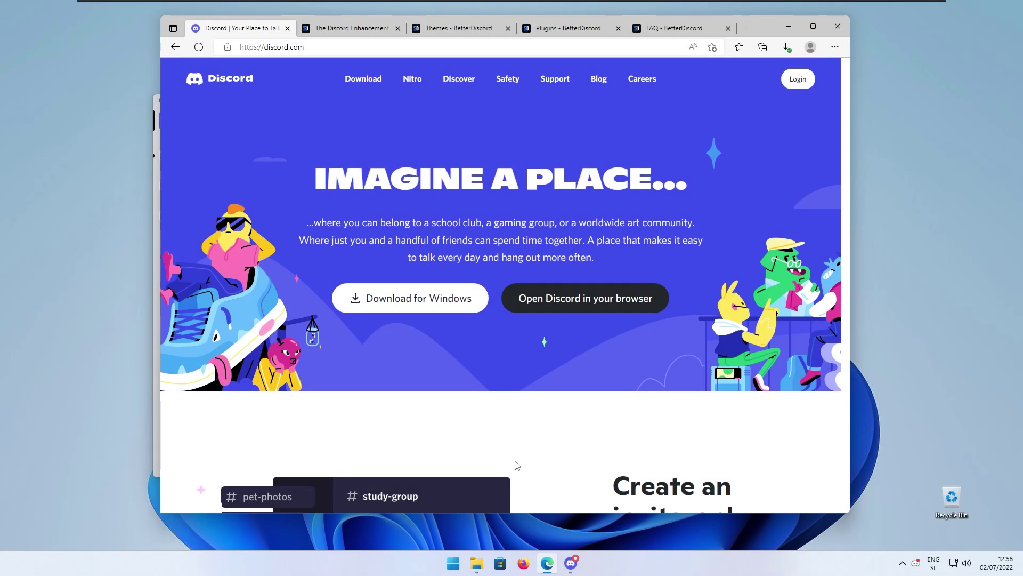
# Step: View the Discord desktop window, and bring up the BetterDiscord home page in the browser
pyautogui.click(566, 565)
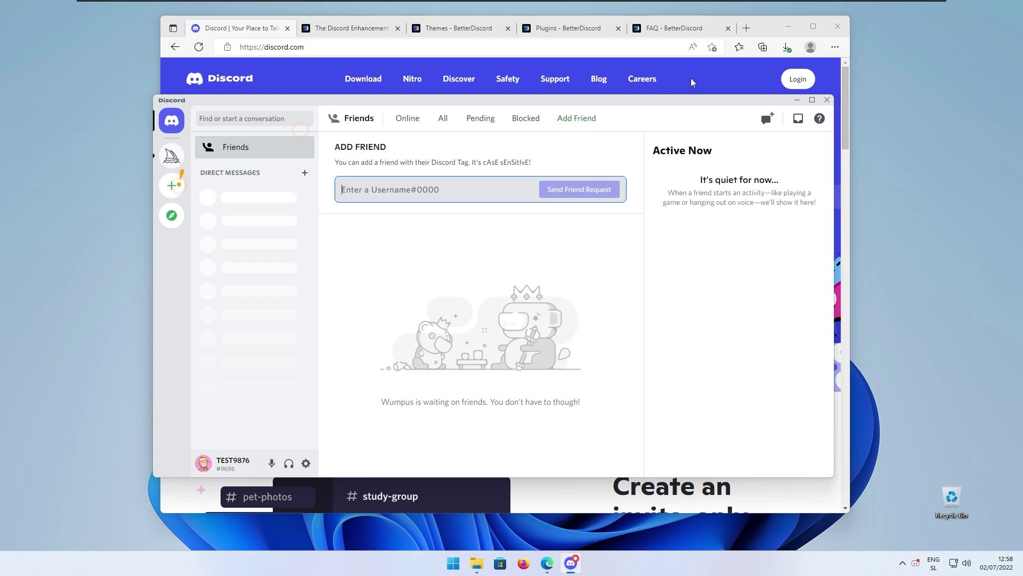
pyautogui.click(691, 78)
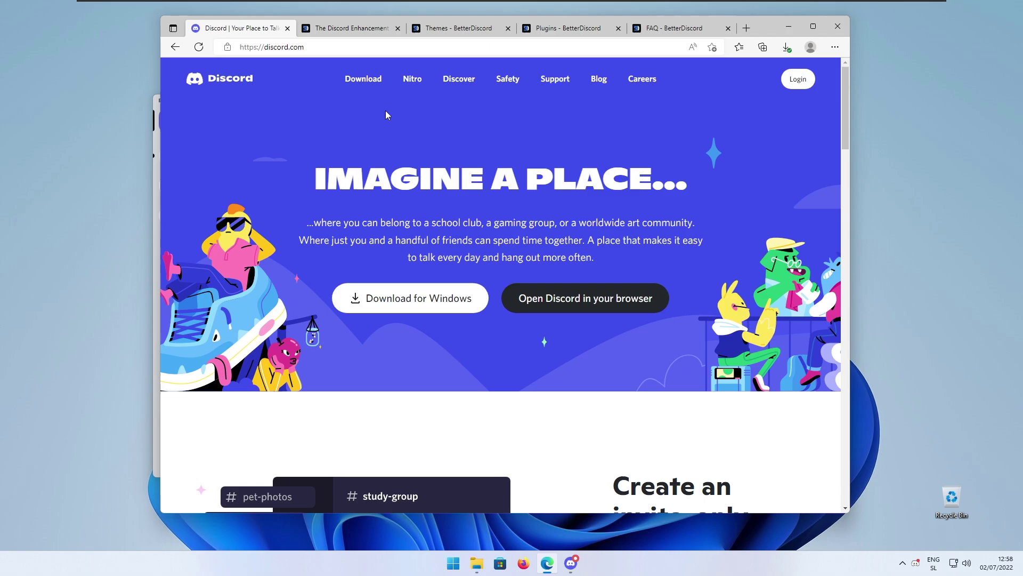
pyautogui.click(334, 33)
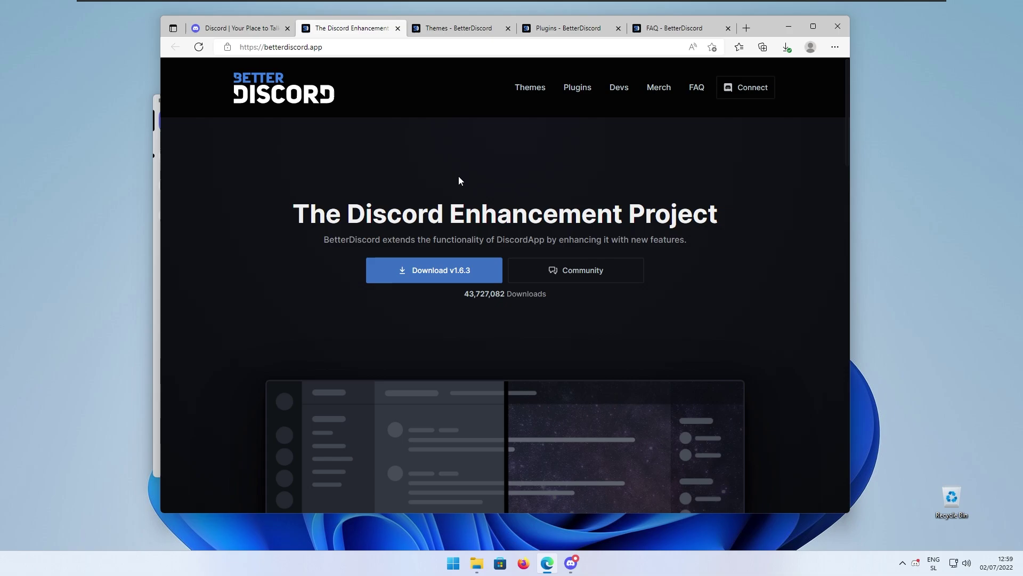
# Step: Run the BetterDiscord-Windows installer from the Downloads folder and accept its license agreement
pyautogui.click(477, 563)
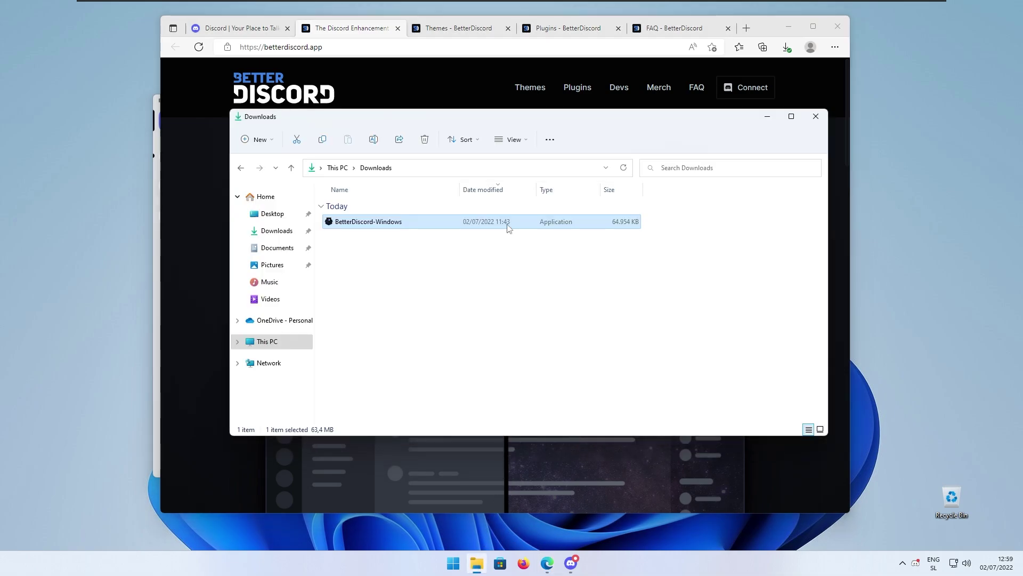
pyautogui.doubleClick(371, 224)
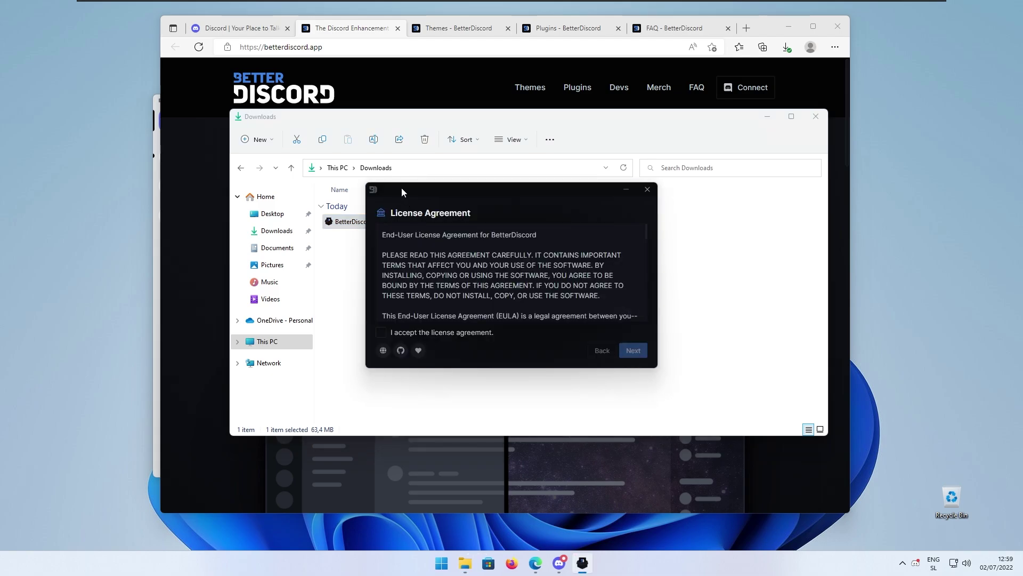
pyautogui.click(382, 332)
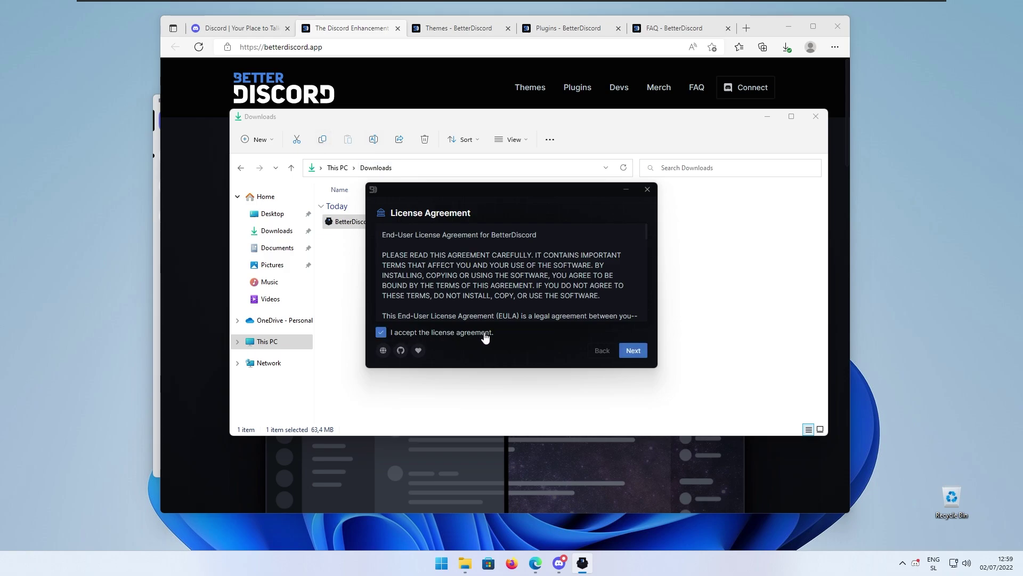
pyautogui.click(639, 355)
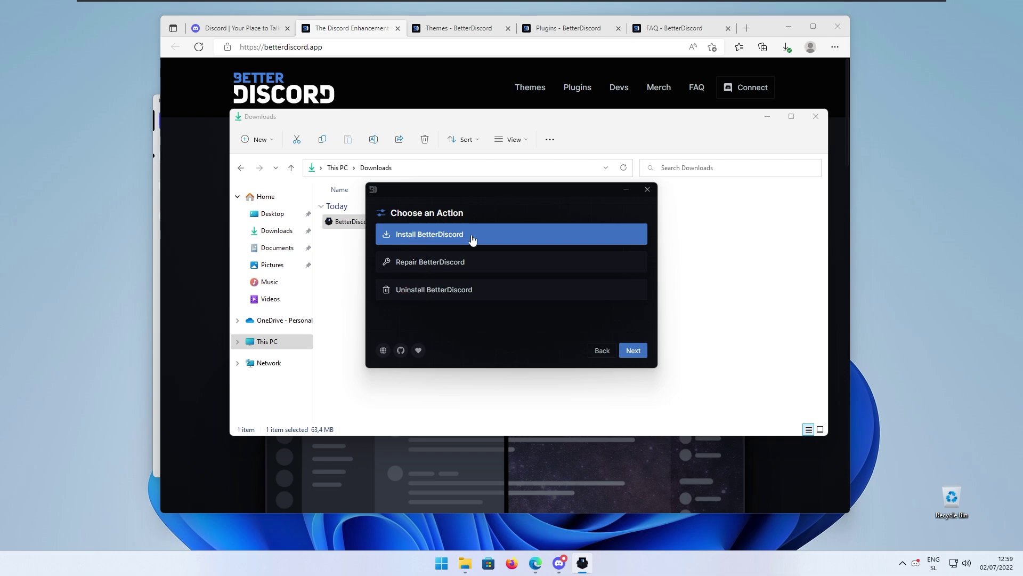
# Step: Install BetterDiscord for the standard Discord version, using its default folder, and close the installer
pyautogui.click(631, 352)
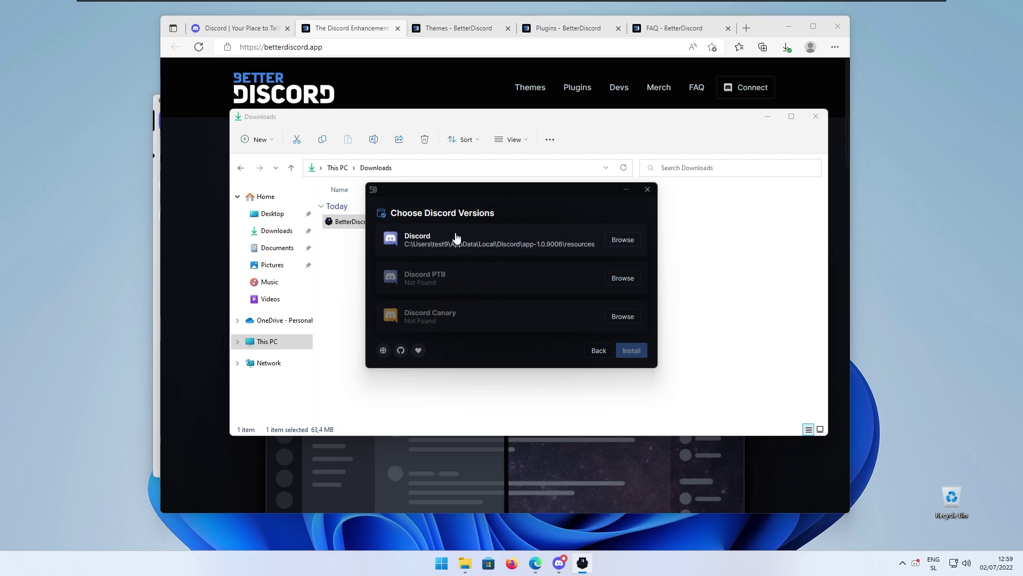
pyautogui.click(483, 240)
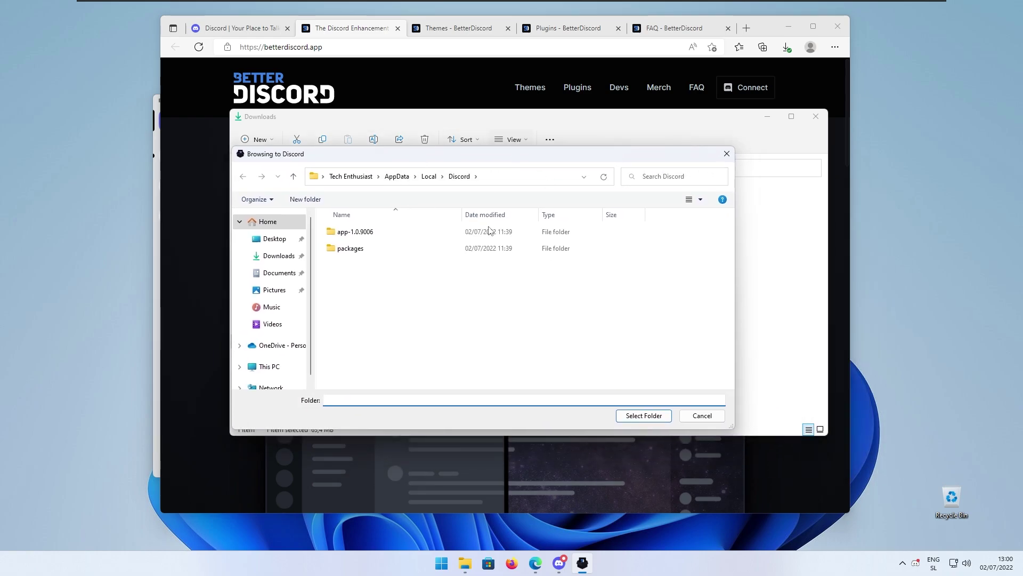
pyautogui.click(644, 415)
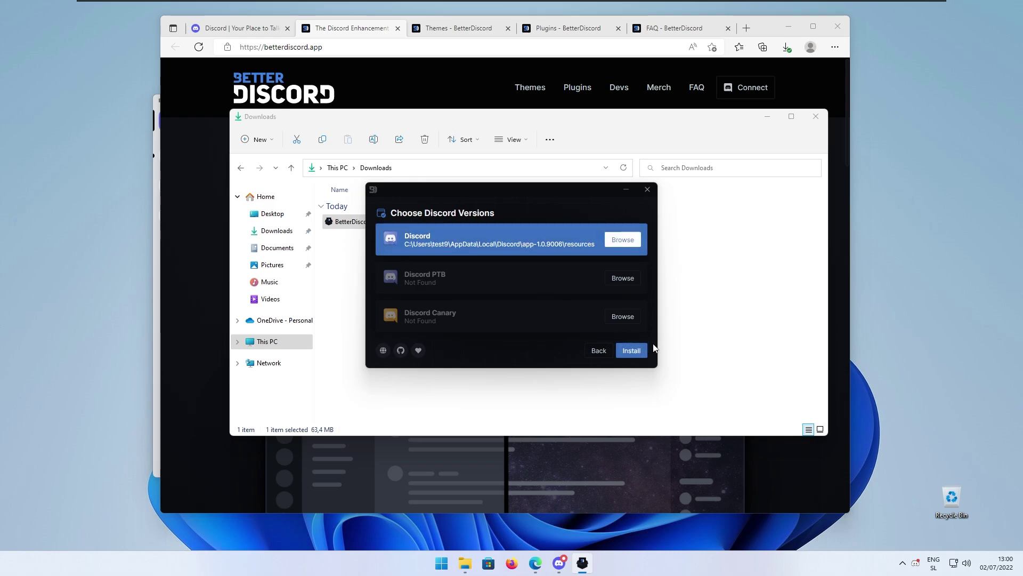
pyautogui.click(633, 354)
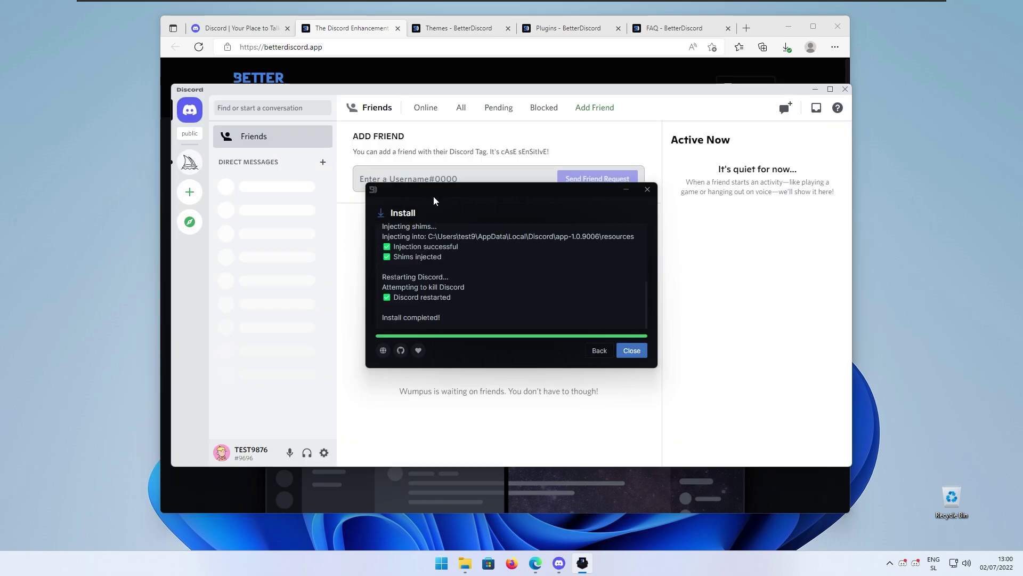
pyautogui.click(628, 350)
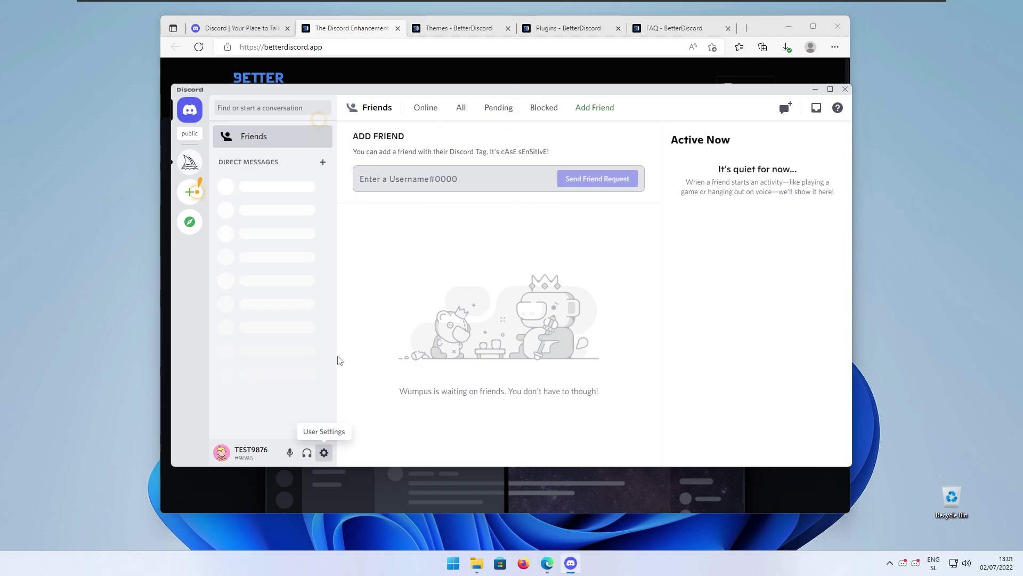
# Step: Open the BetterDiscord Themes page in Discord's user settings
pyautogui.click(324, 452)
pyautogui.scroll(-8, 297, 318)
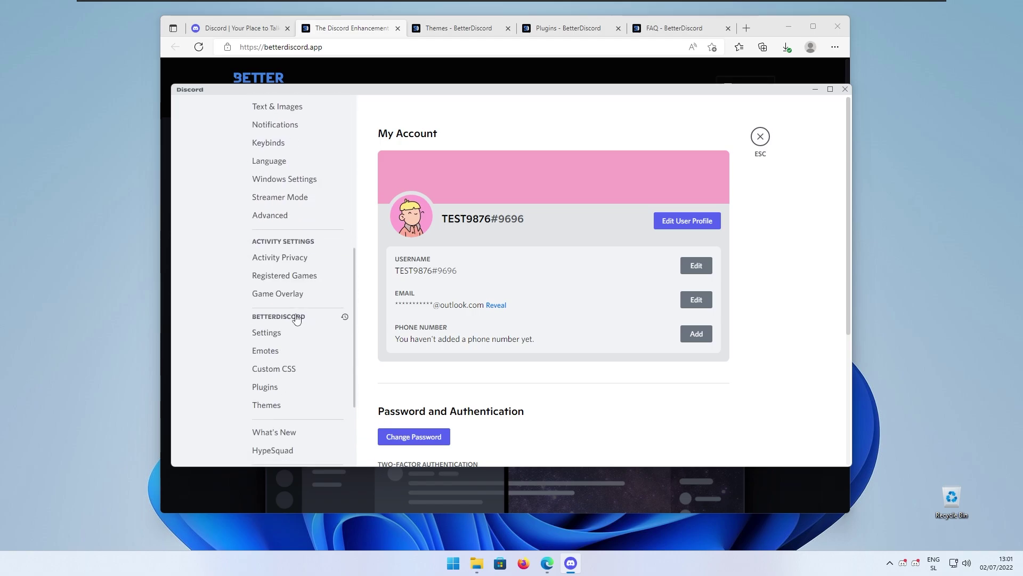
pyautogui.scroll(-1, 296, 319)
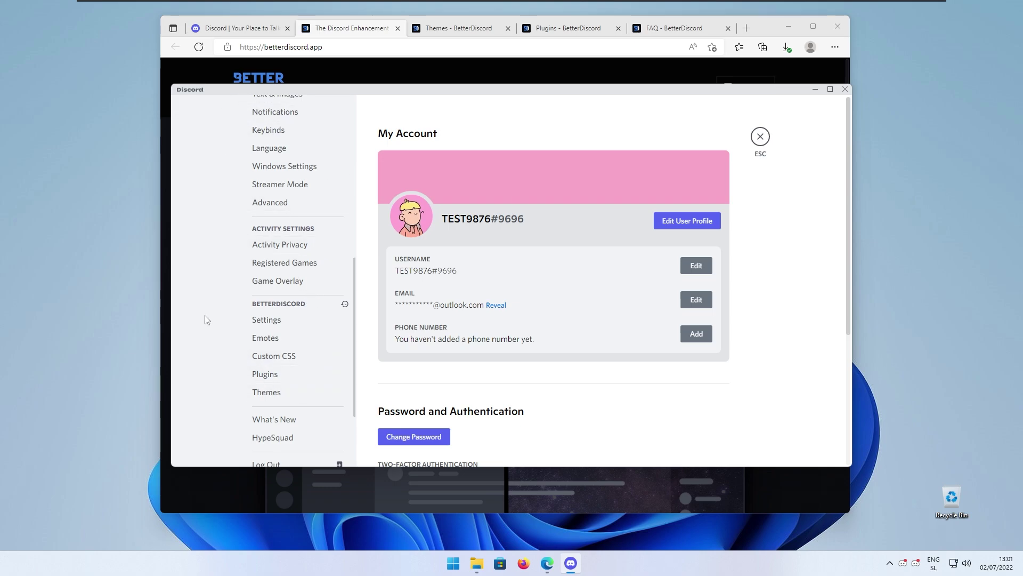
pyautogui.click(288, 394)
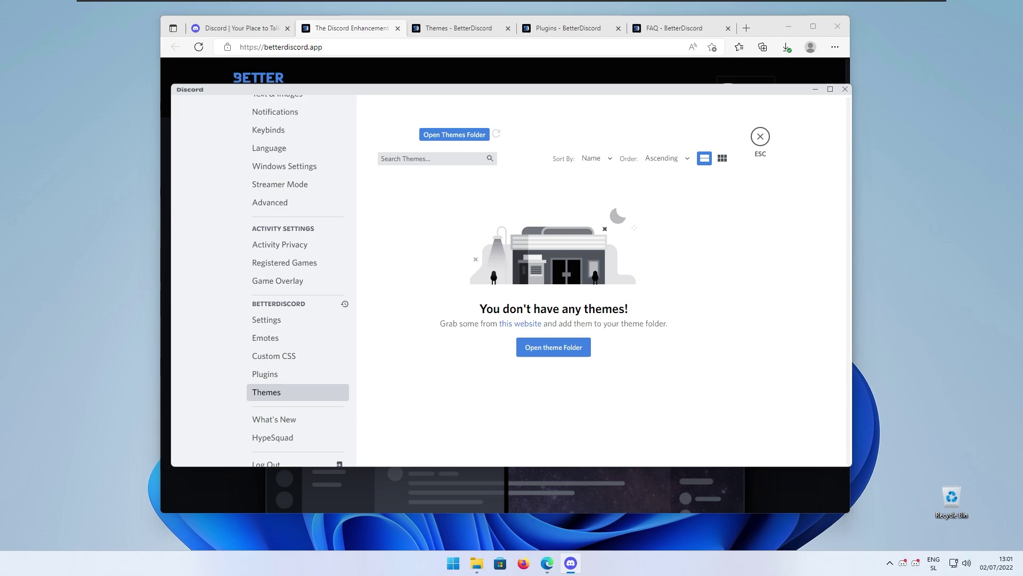
# Step: In the browser, search the BetterDiscord theme library for "Solana" and download the Solana theme
pyautogui.click(455, 29)
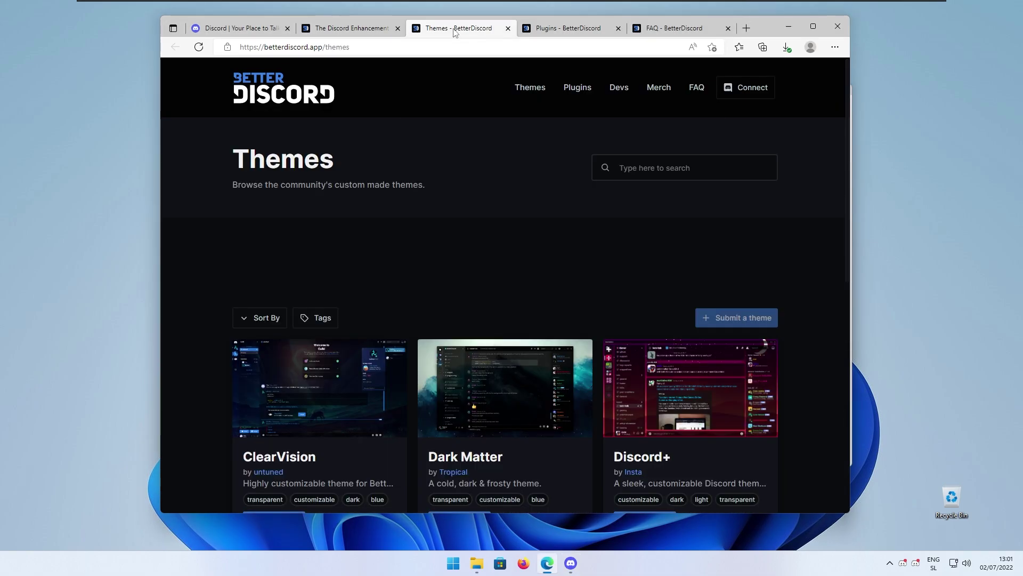
pyautogui.scroll(-6, 353, 160)
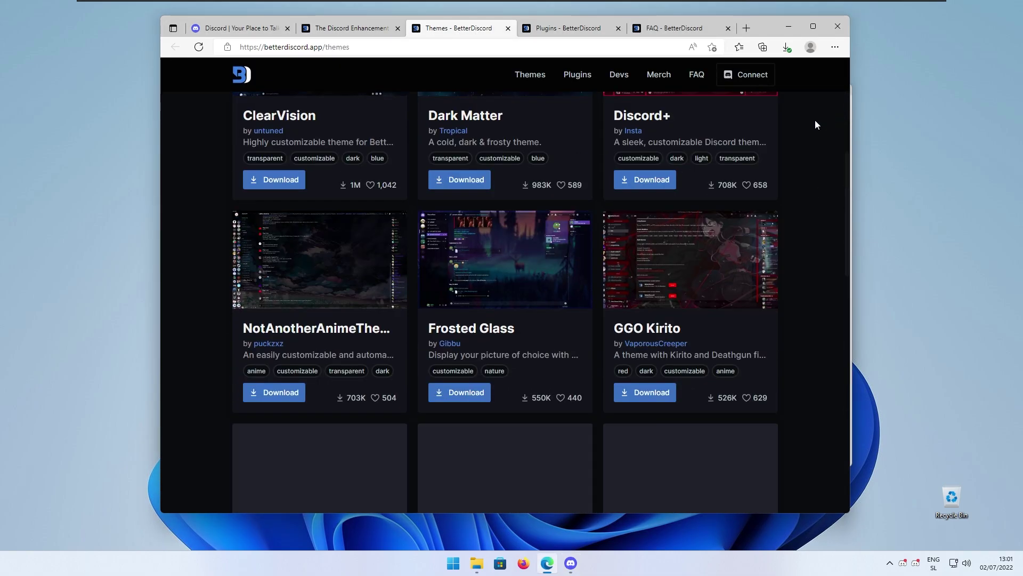
pyautogui.scroll(-12, 553, 272)
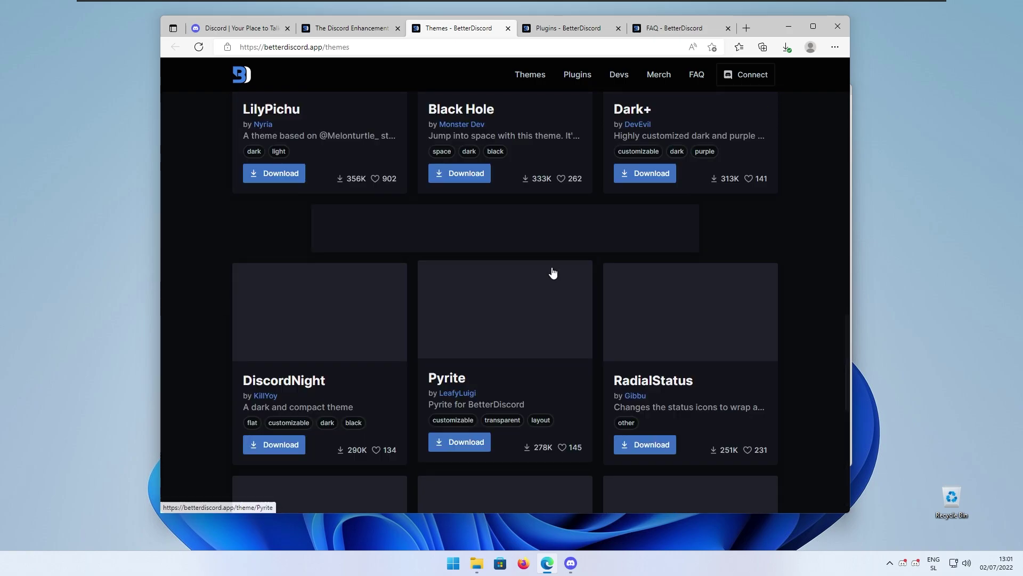
pyautogui.scroll(18, 553, 272)
pyautogui.click(666, 167)
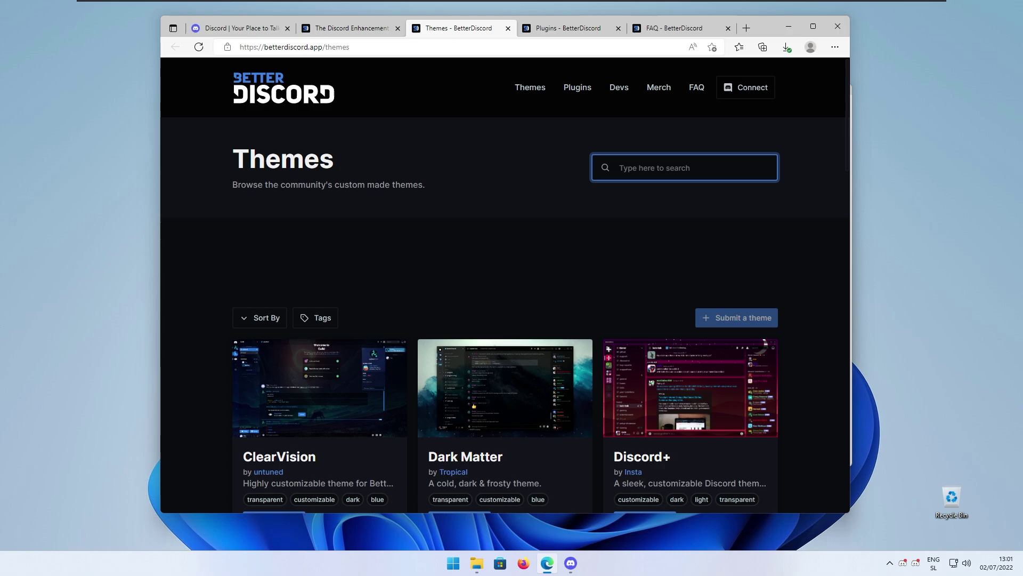
pyautogui.write('Solana')
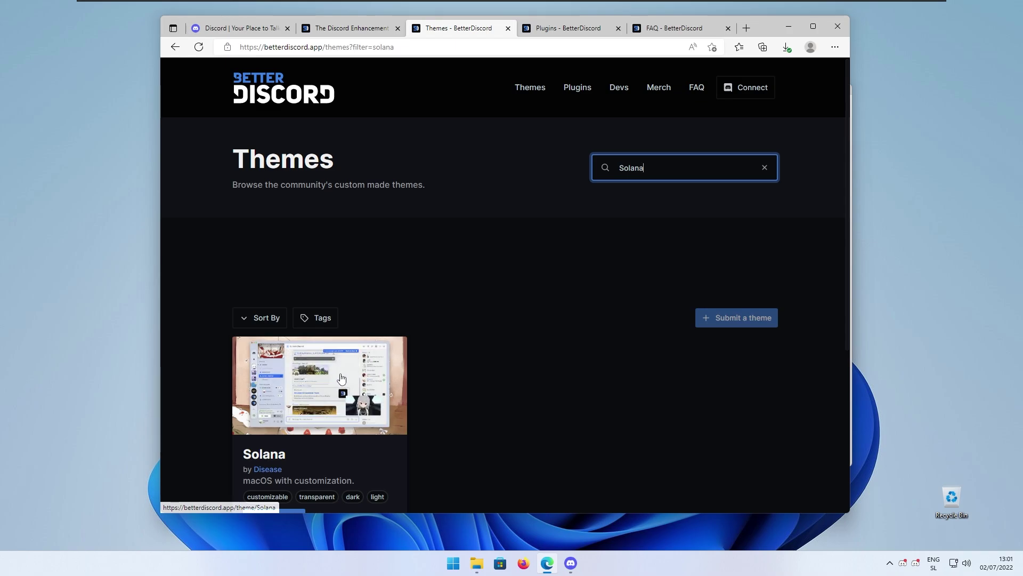
pyautogui.click(341, 378)
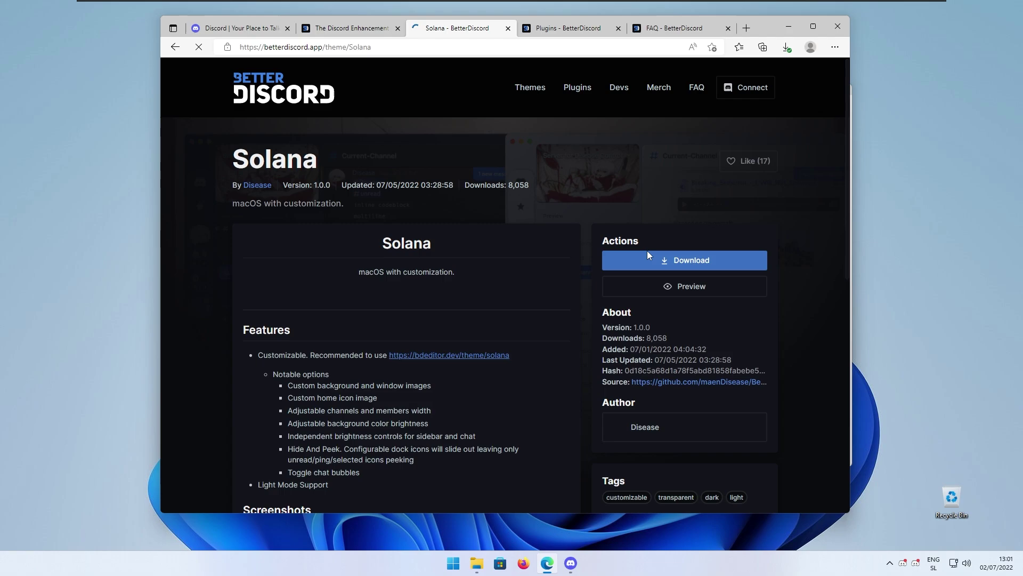
pyautogui.click(687, 261)
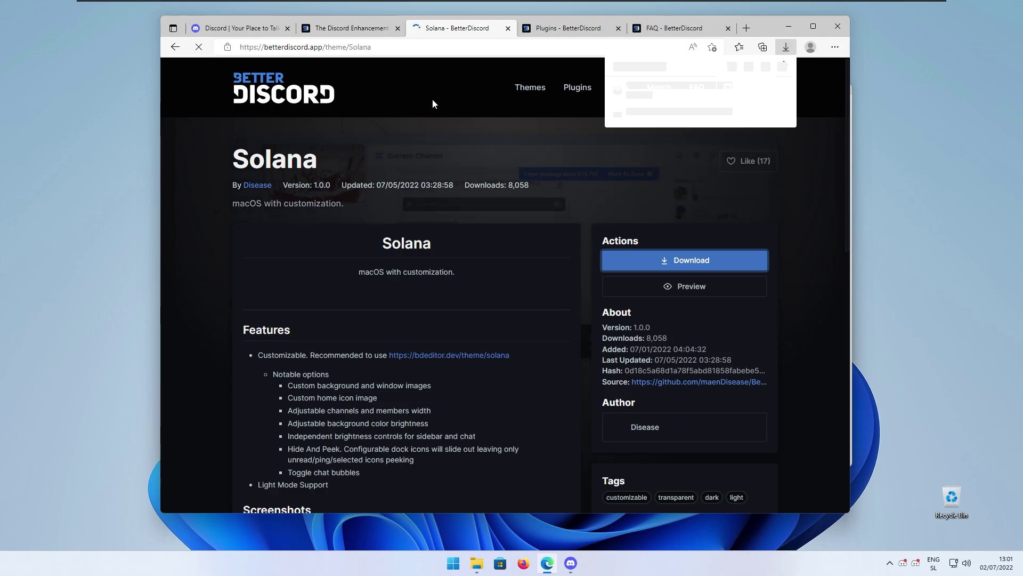
# Step: Read the BetterDiscord FAQ answer about Discord's terms of service, highlighting the passages on the violation and account termination
pyautogui.click(672, 32)
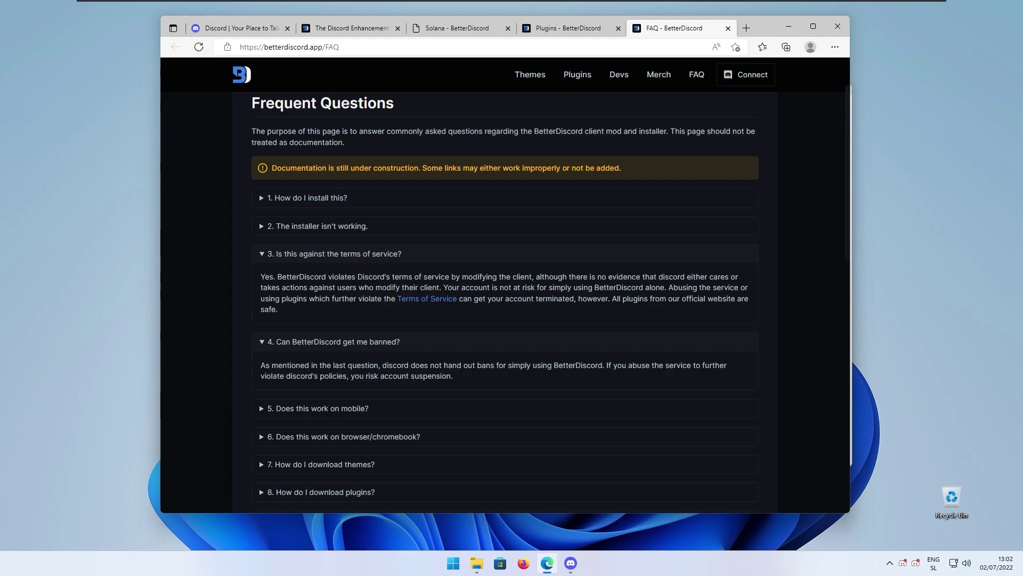
pyautogui.moveTo(356, 278); pyautogui.dragTo(449, 279)
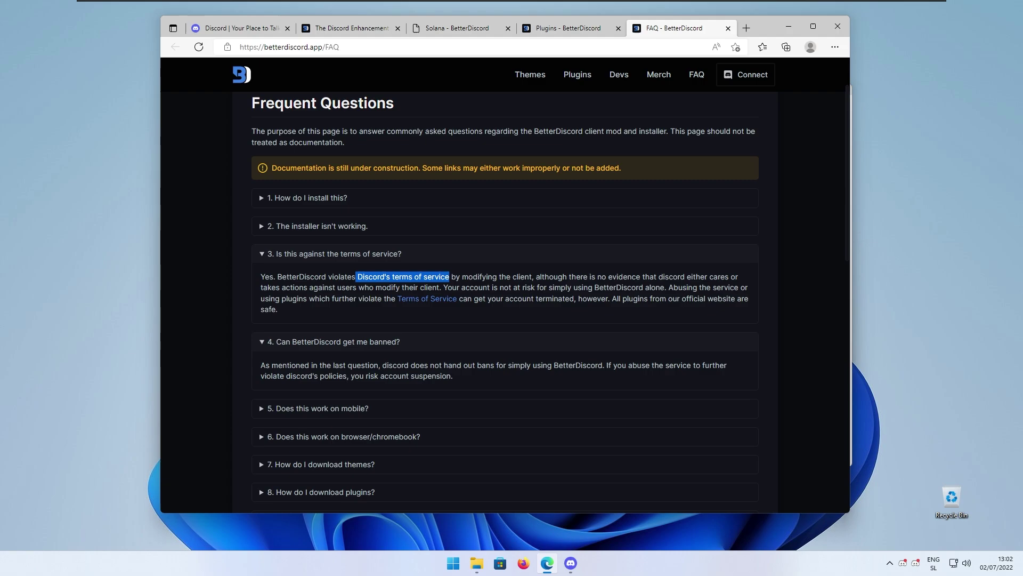
pyautogui.moveTo(487, 298); pyautogui.dragTo(578, 299)
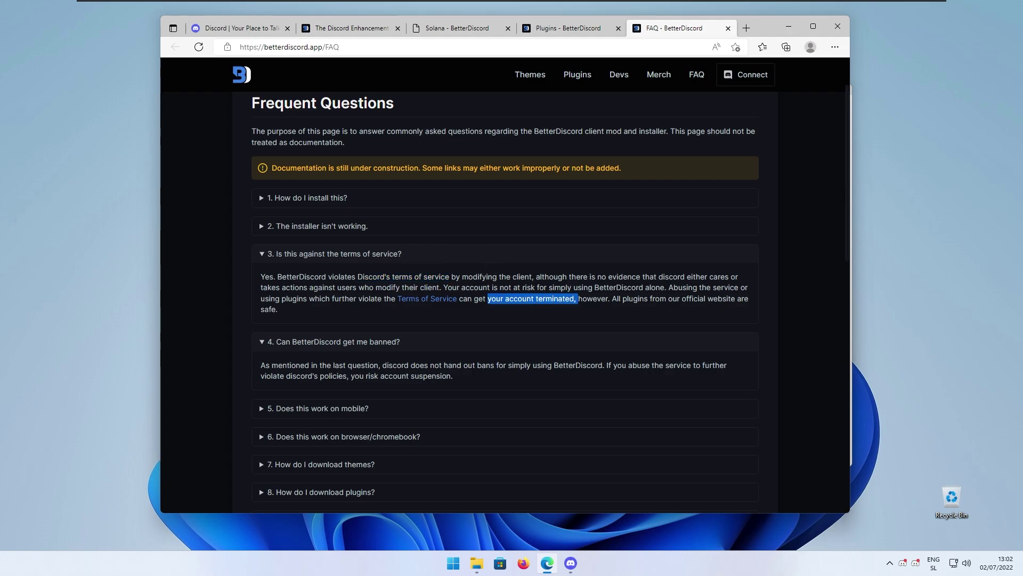
pyautogui.click(592, 285)
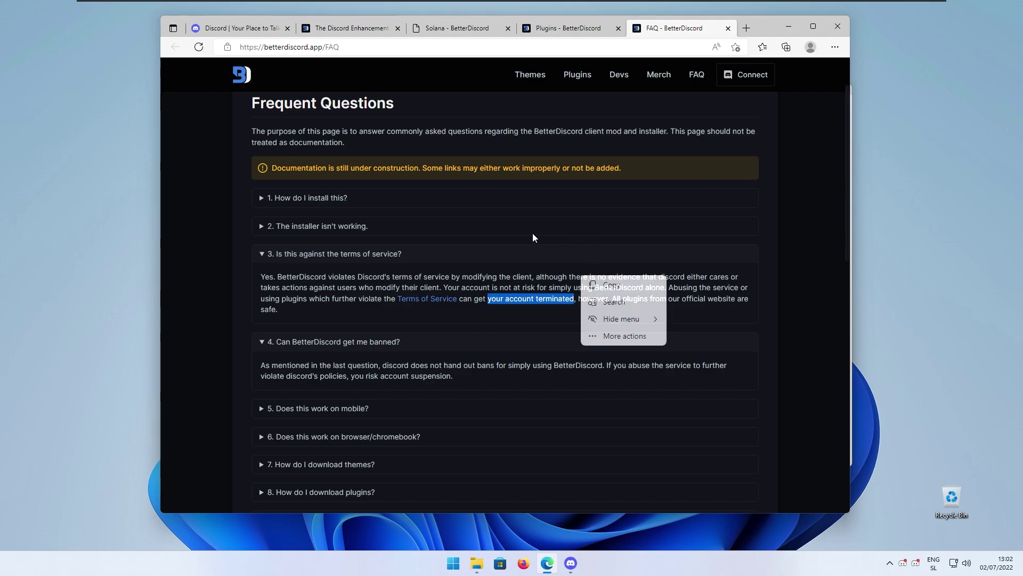
pyautogui.scroll(1, 459, 213)
pyautogui.scroll(1, 429, 176)
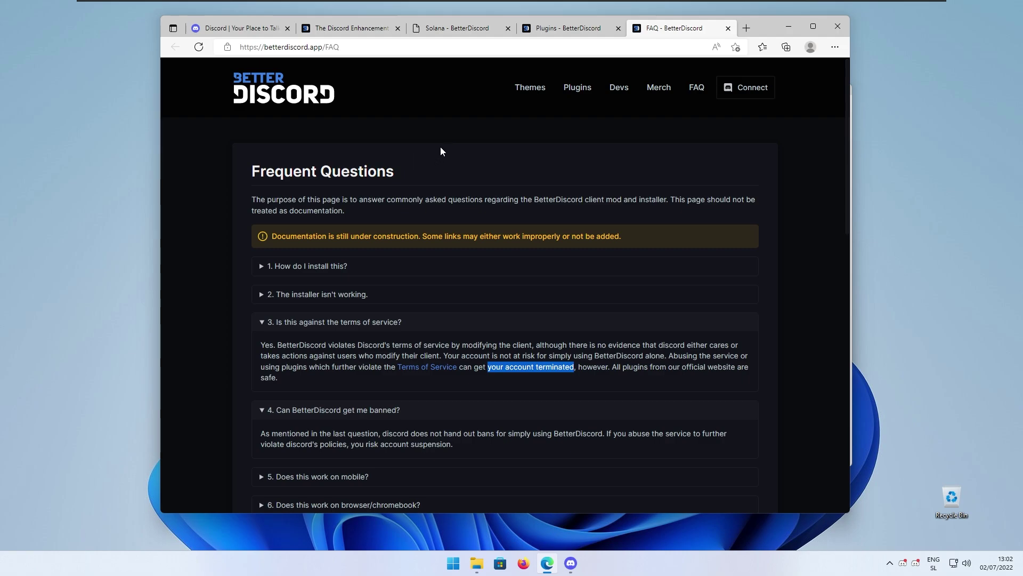
# Step: Switch to the Discord app and open the theme folder from its BetterDiscord Themes page
pyautogui.click(266, 32)
pyautogui.click(570, 562)
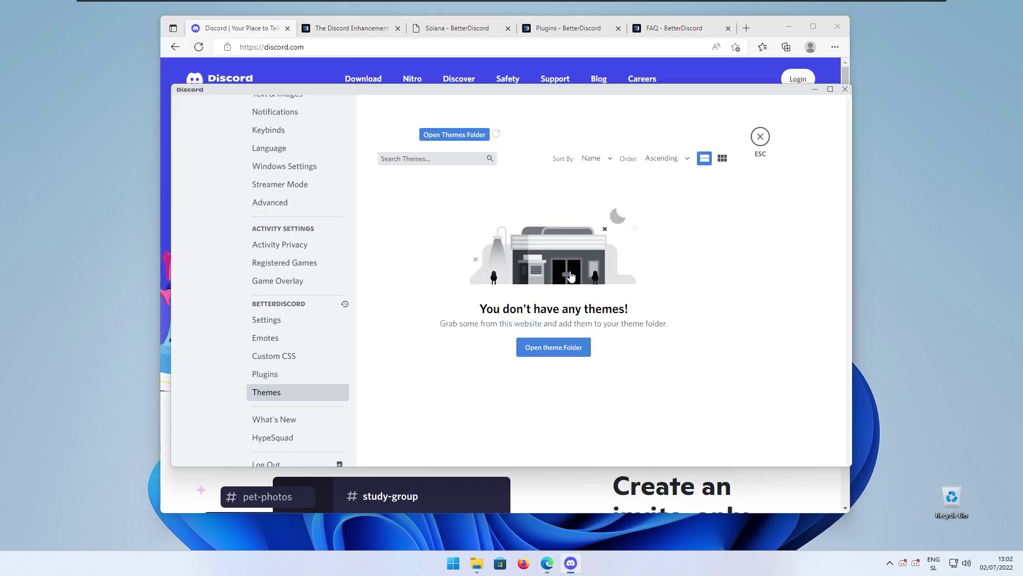
pyautogui.click(543, 356)
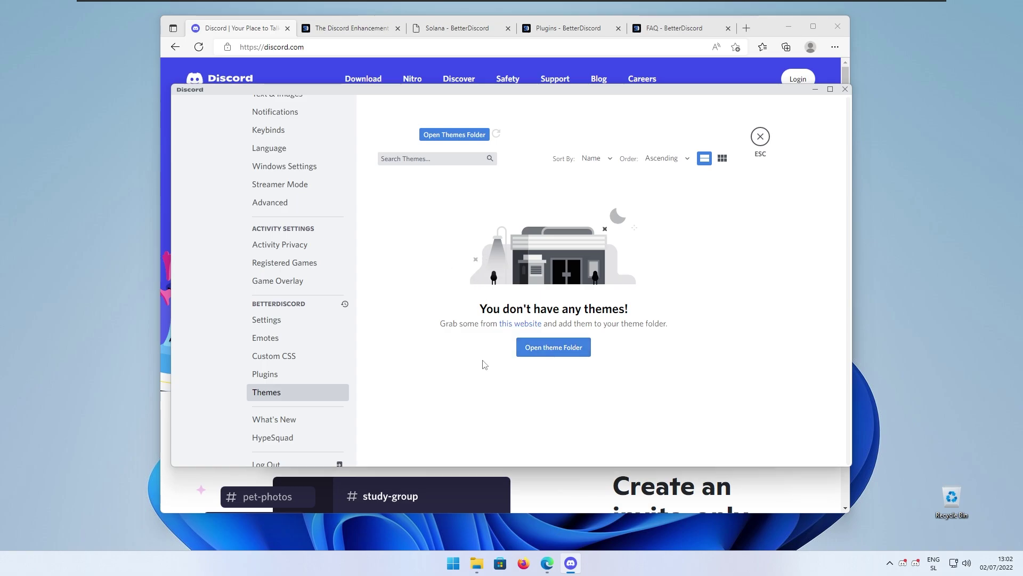
# Step: Copy the Solana.theme file from the Downloads folder and paste it into the BetterDiscord themes folder
pyautogui.moveTo(477, 564)
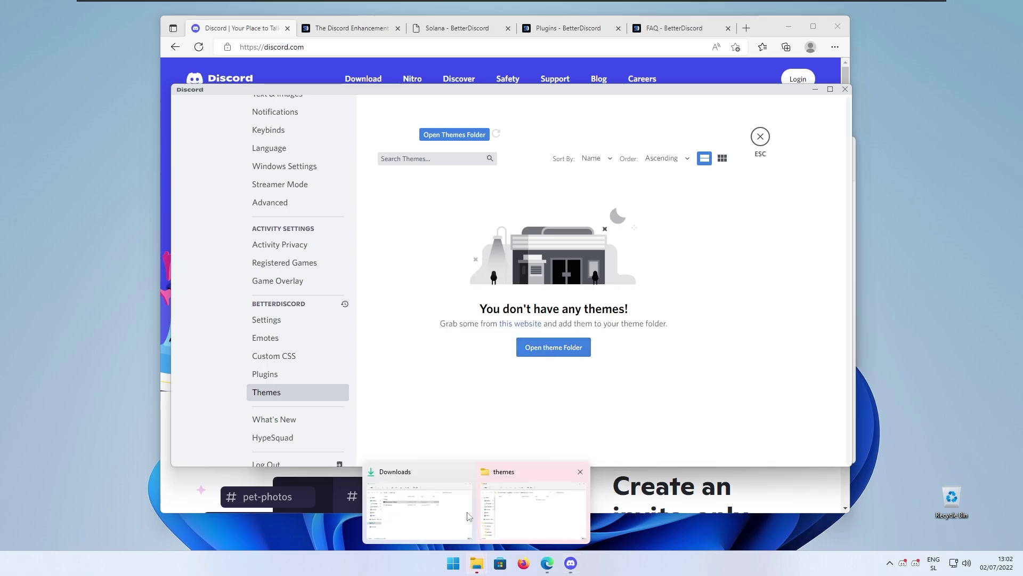
pyautogui.click(424, 478)
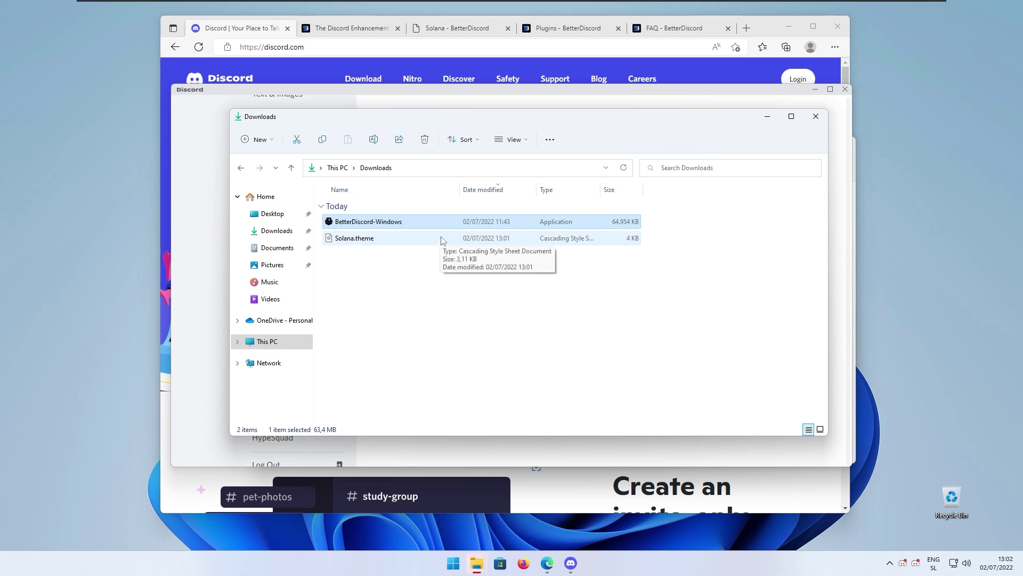
pyautogui.click(426, 244)
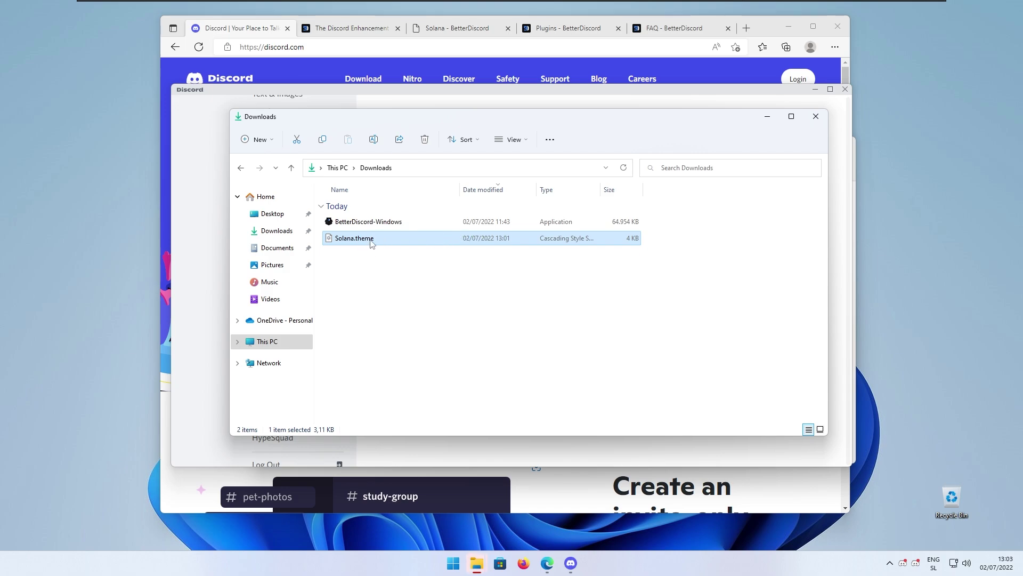
pyautogui.press('Menu')
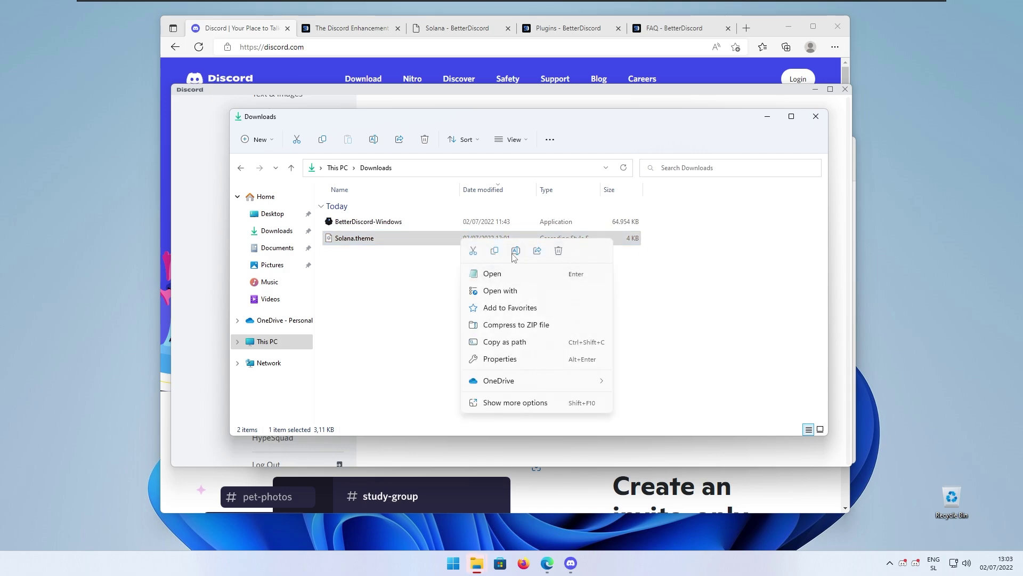
pyautogui.click(496, 251)
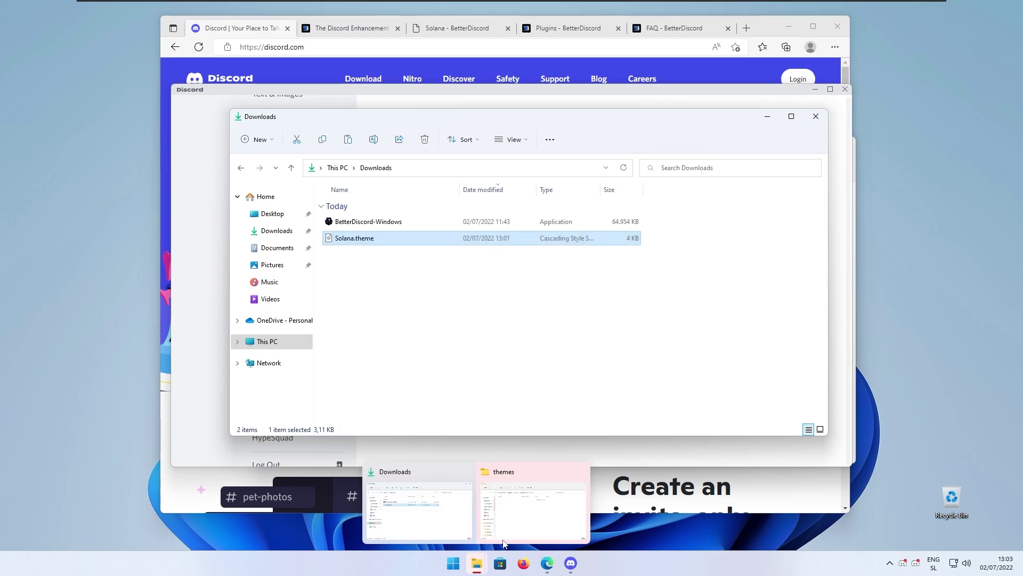
pyautogui.rightClick(500, 284)
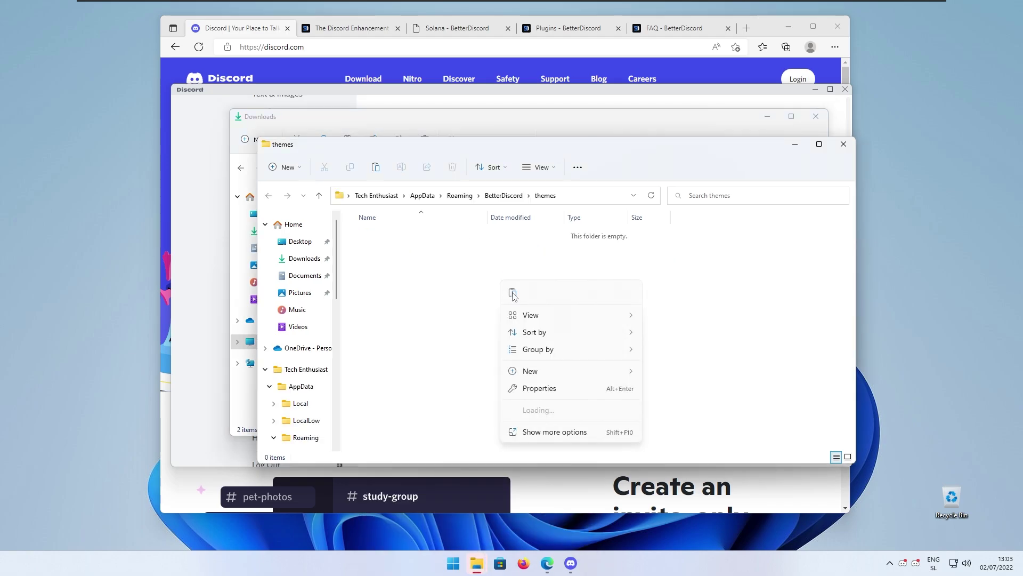
pyautogui.click(514, 297)
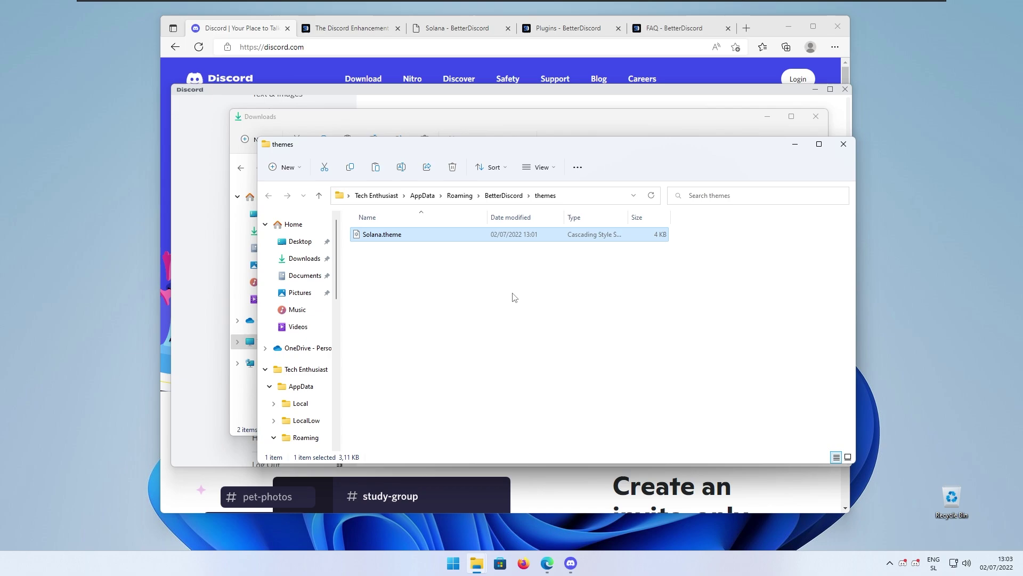
pyautogui.moveTo(597, 149); pyautogui.dragTo(589, 131)
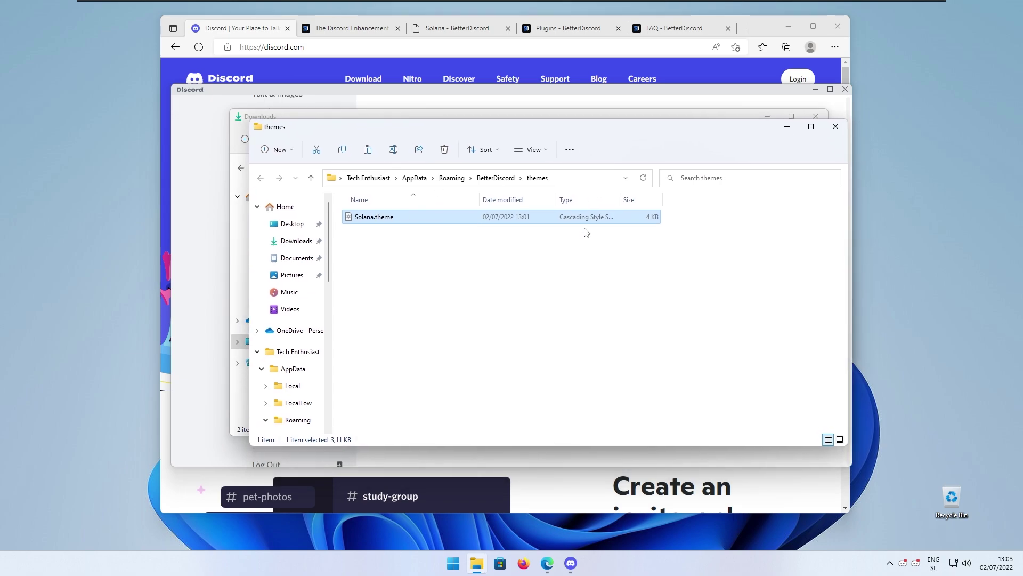
# Step: Switch to Discord, enable the Solana theme on the BetterDiscord Themes page, and look over the restyled settings list
pyautogui.click(575, 566)
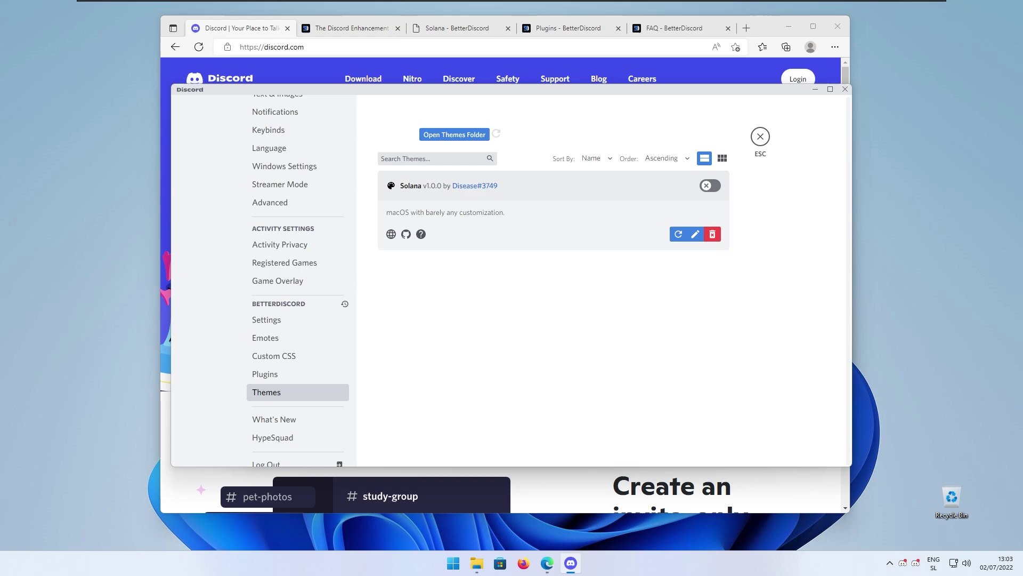
pyautogui.click(713, 187)
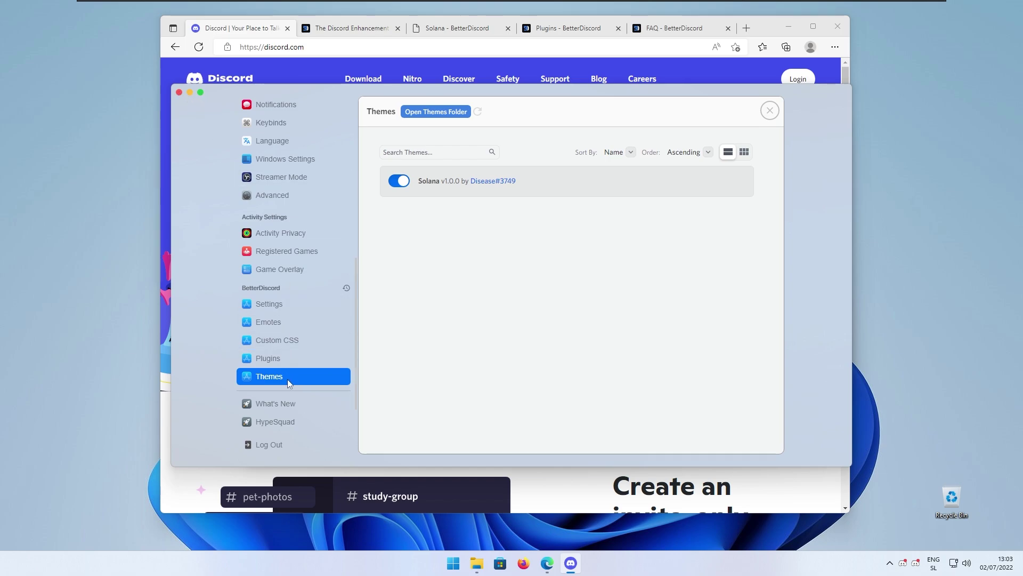
pyautogui.scroll(7, 288, 379)
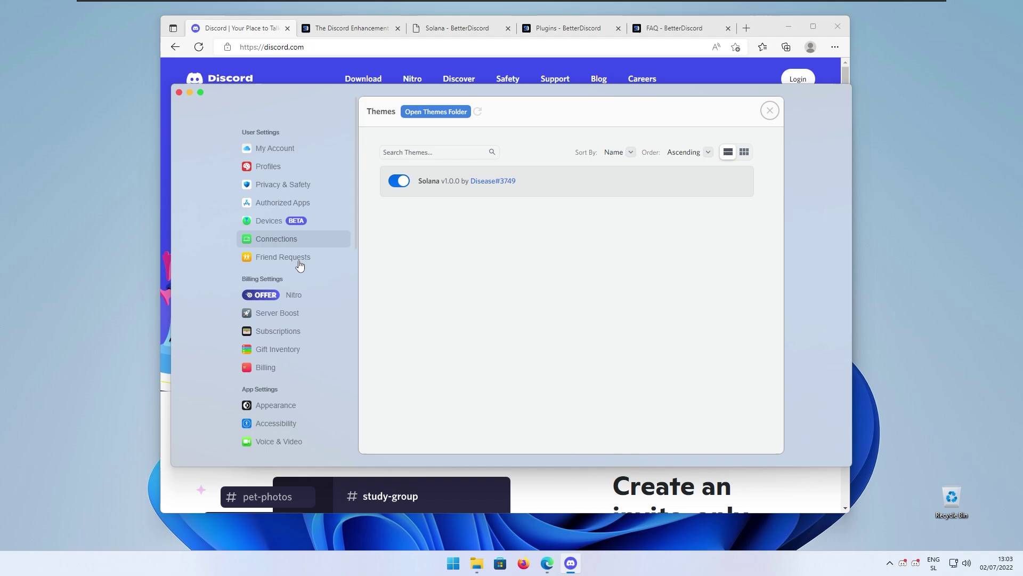
pyautogui.scroll(-5, 301, 296)
pyautogui.scroll(5, 306, 297)
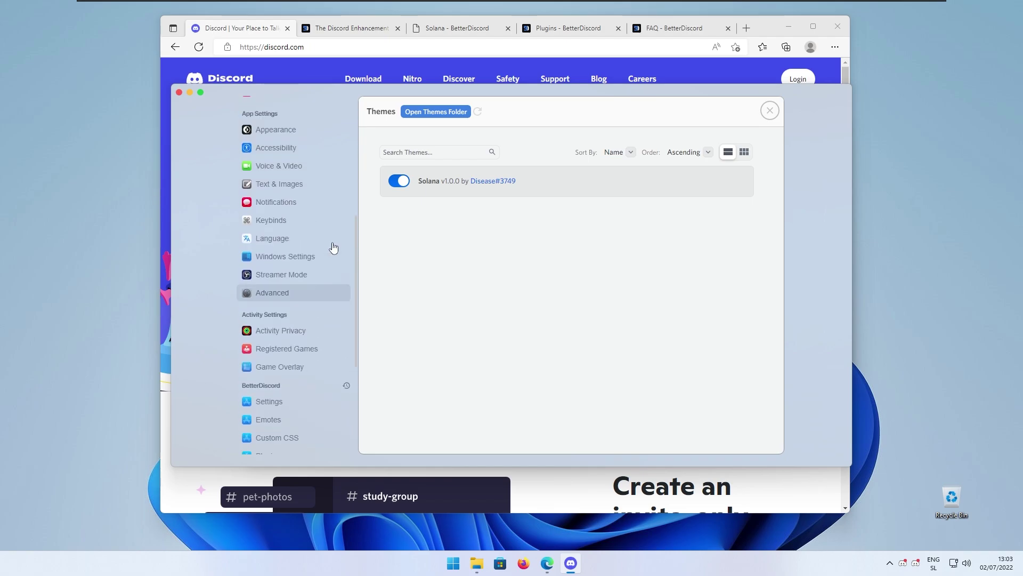
# Step: Close the user settings and try the themed window controls by maximizing, restoring, minimizing and reopening Discord
pyautogui.click(770, 110)
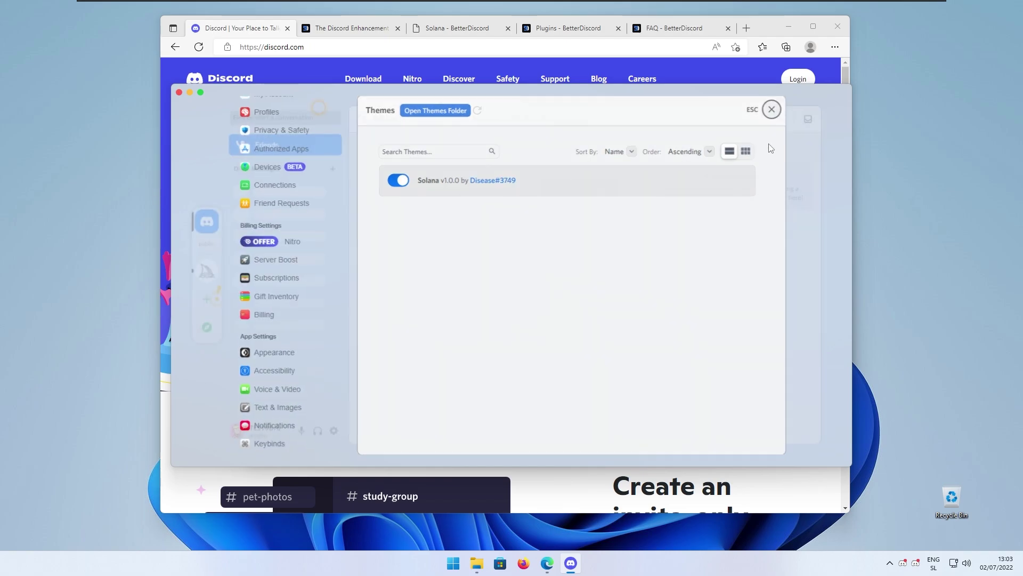
pyautogui.click(771, 110)
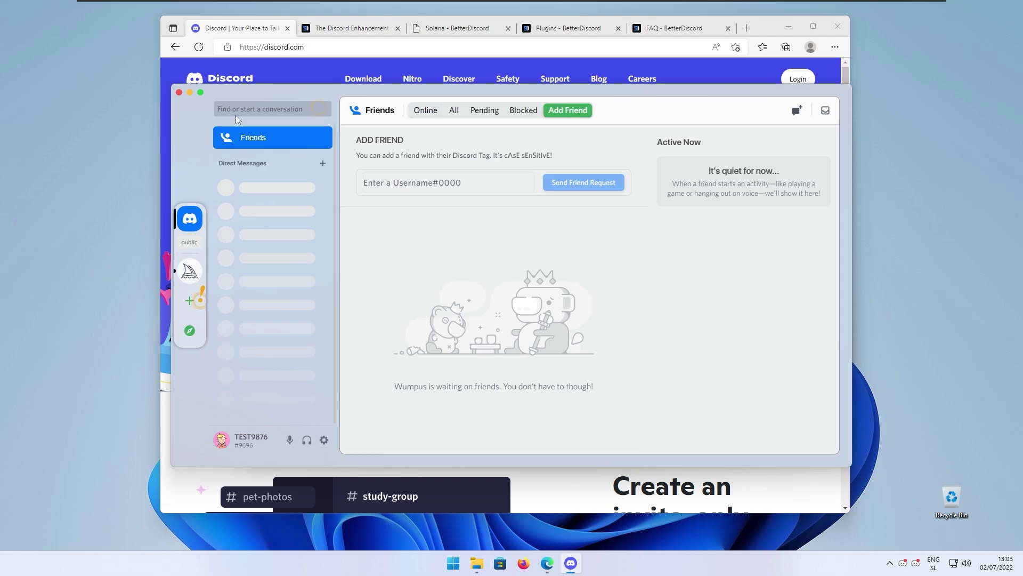
pyautogui.click(200, 92)
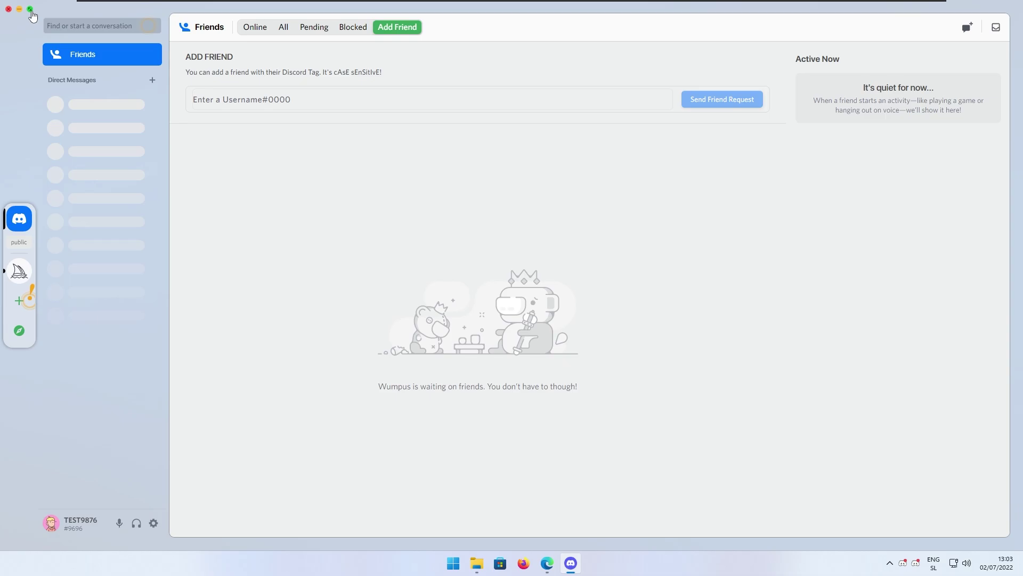
pyautogui.click(30, 9)
pyautogui.click(189, 93)
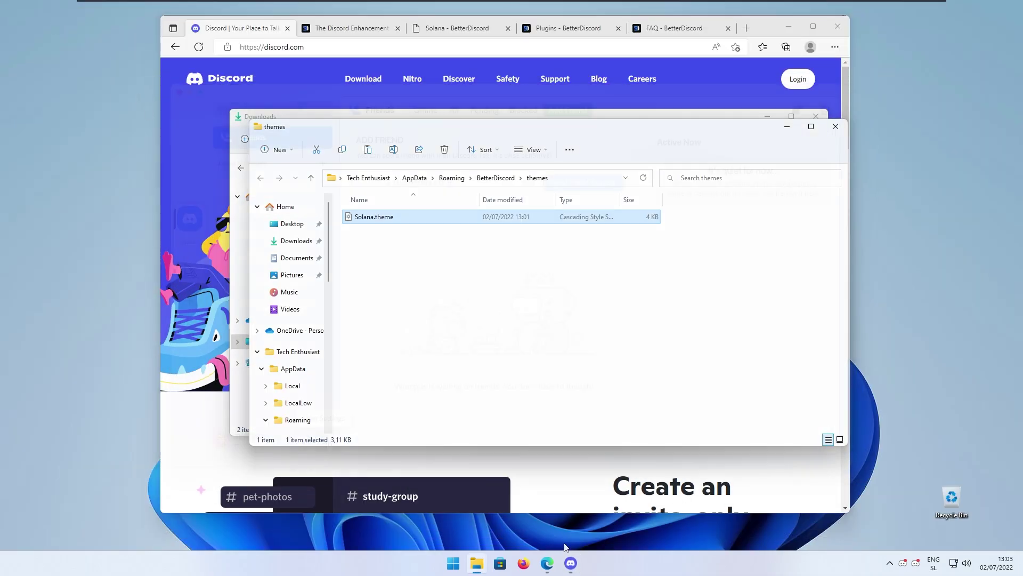
pyautogui.click(571, 562)
# Step: Try the Dark theme in Discord's Appearance settings with Solana enabled, and return the appearance to Light
pyautogui.click(337, 441)
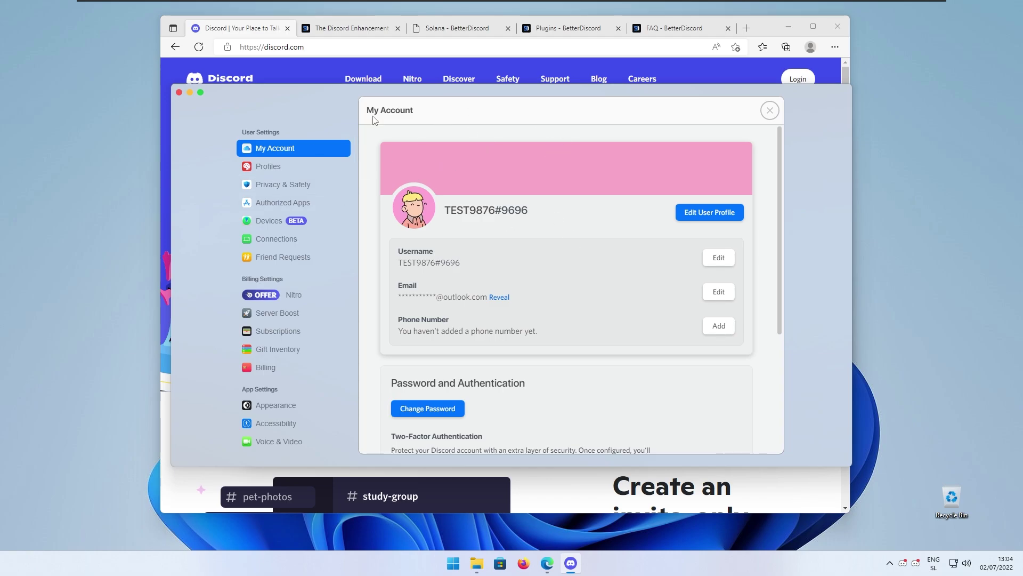
pyautogui.click(277, 405)
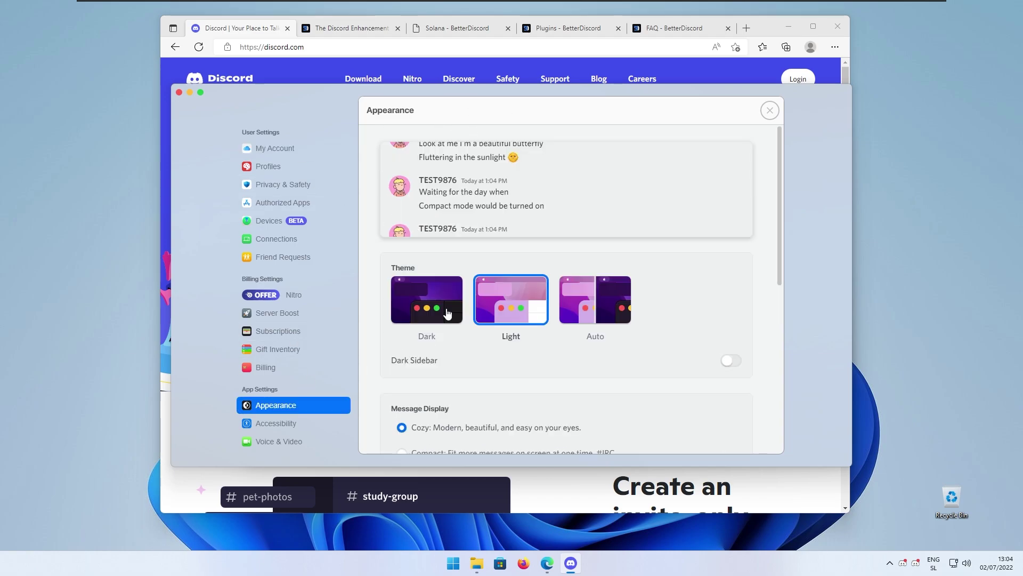
pyautogui.click(415, 305)
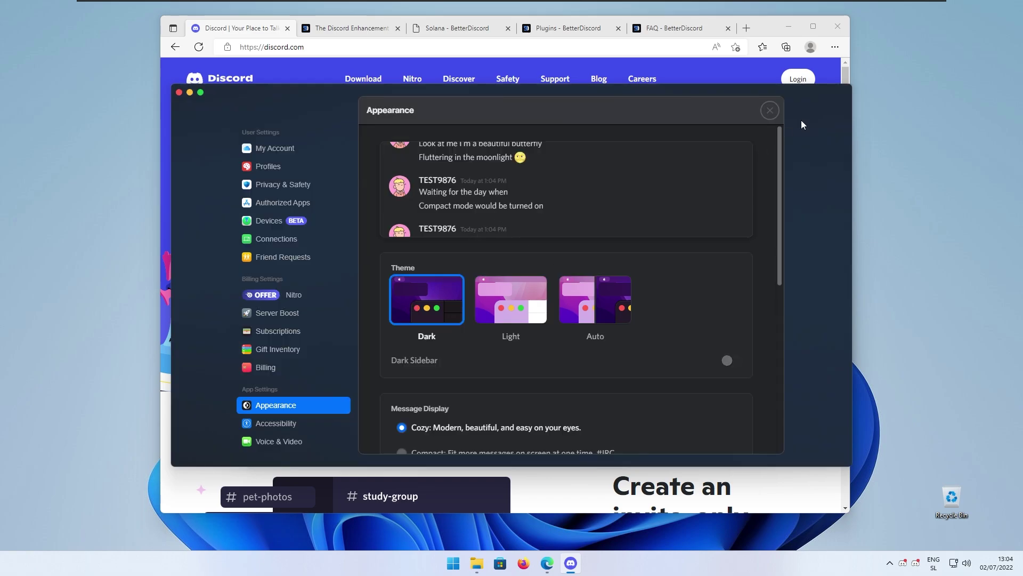
pyautogui.click(770, 111)
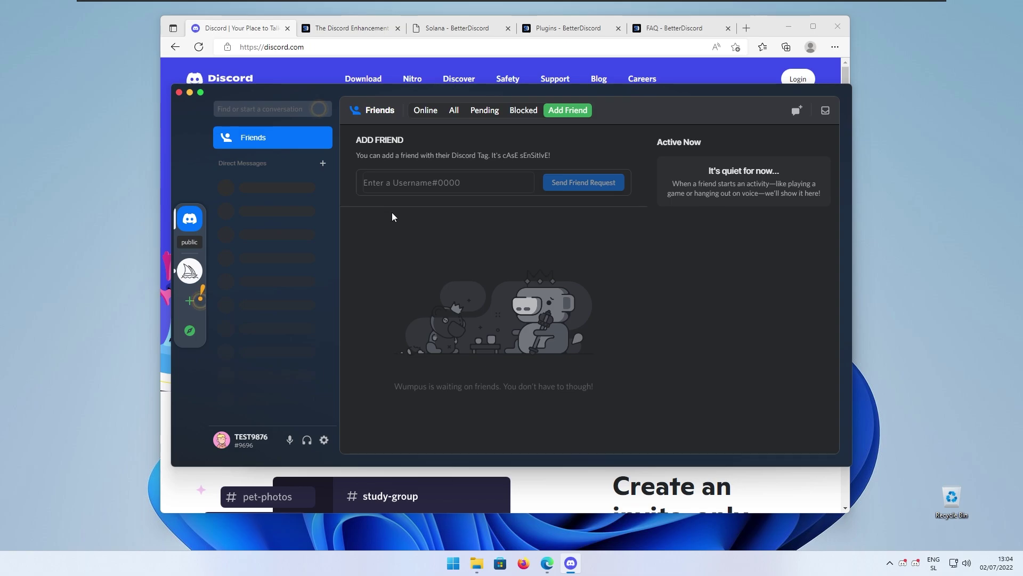
pyautogui.click(324, 439)
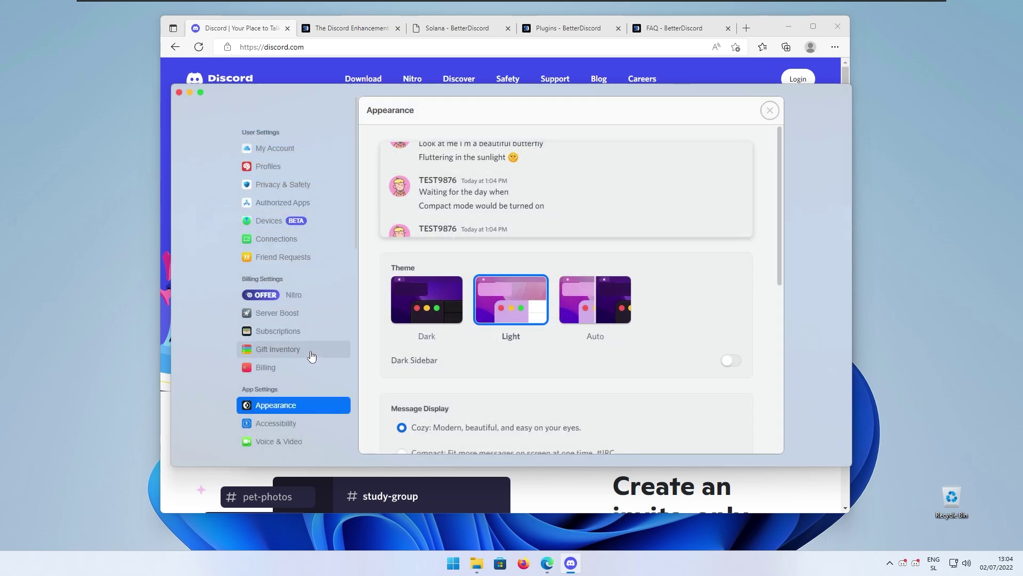
# Step: Look through the BetterDiscord Settings page and open the BetterDiscord Plugins page in Discord's user settings
pyautogui.scroll(-5, 309, 344)
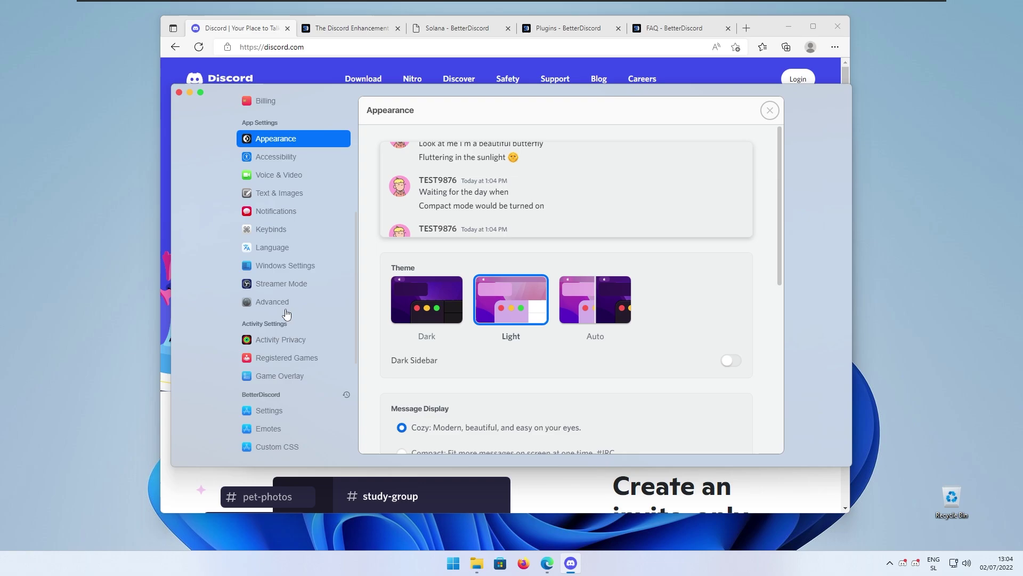
pyautogui.scroll(2, 298, 320)
pyautogui.scroll(-2, 328, 229)
pyautogui.scroll(-3, 320, 266)
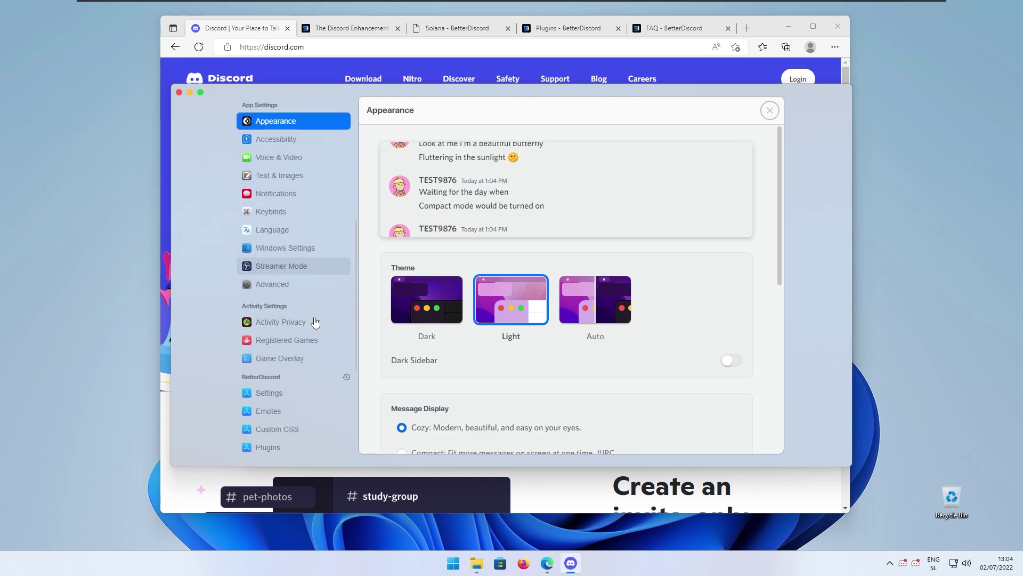
pyautogui.click(327, 250)
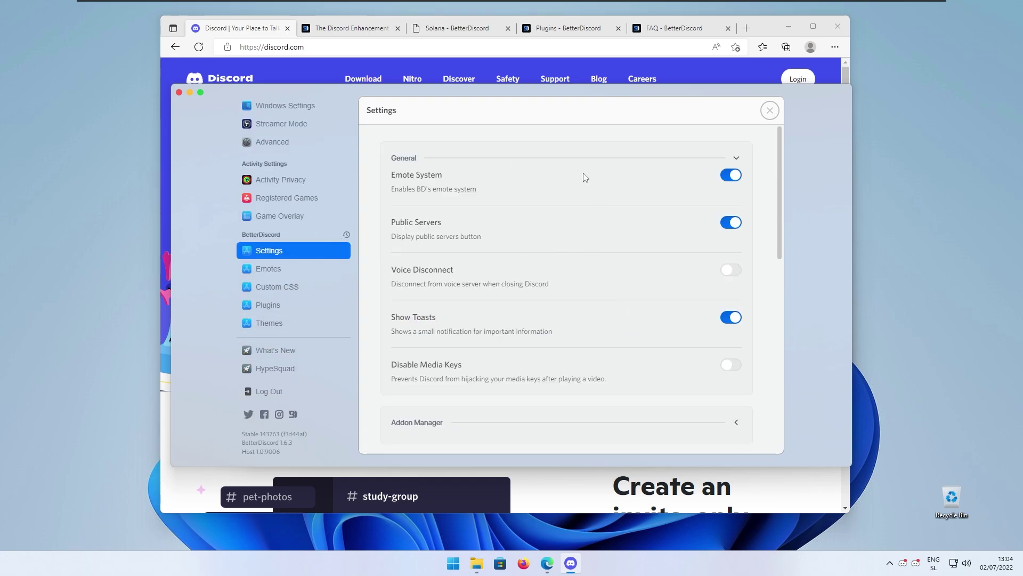
pyautogui.scroll(-10, 553, 246)
pyautogui.click(282, 314)
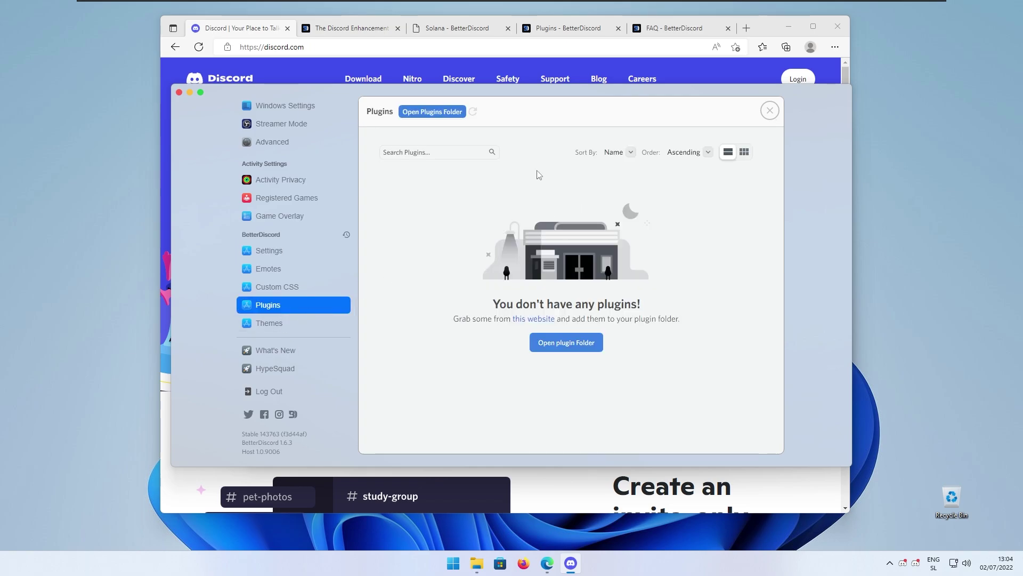
# Step: Switch to the browser and browse the community plugins in the BetterDiscord plugin library
pyautogui.click(561, 43)
pyautogui.click(566, 29)
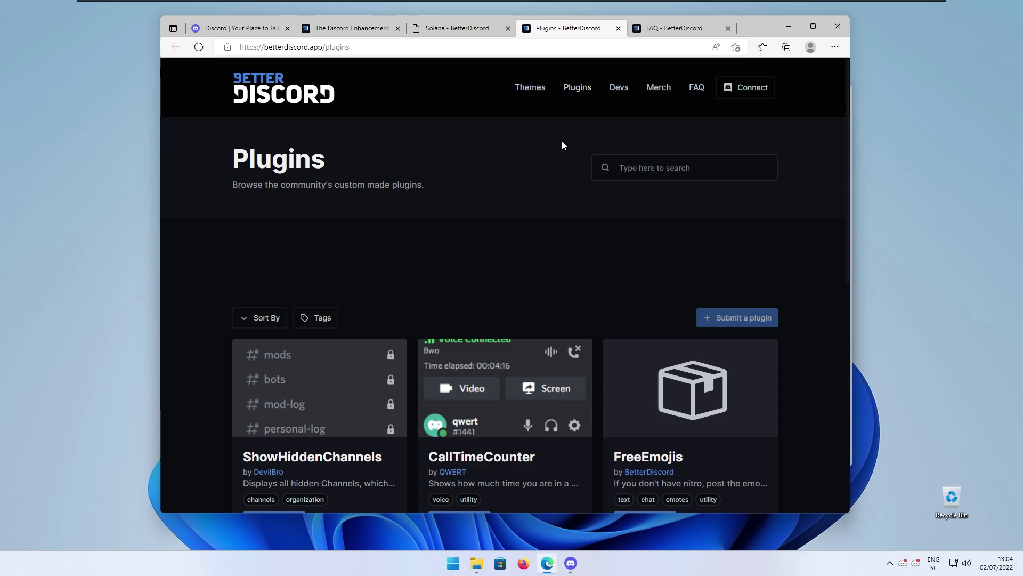
pyautogui.scroll(-10, 492, 279)
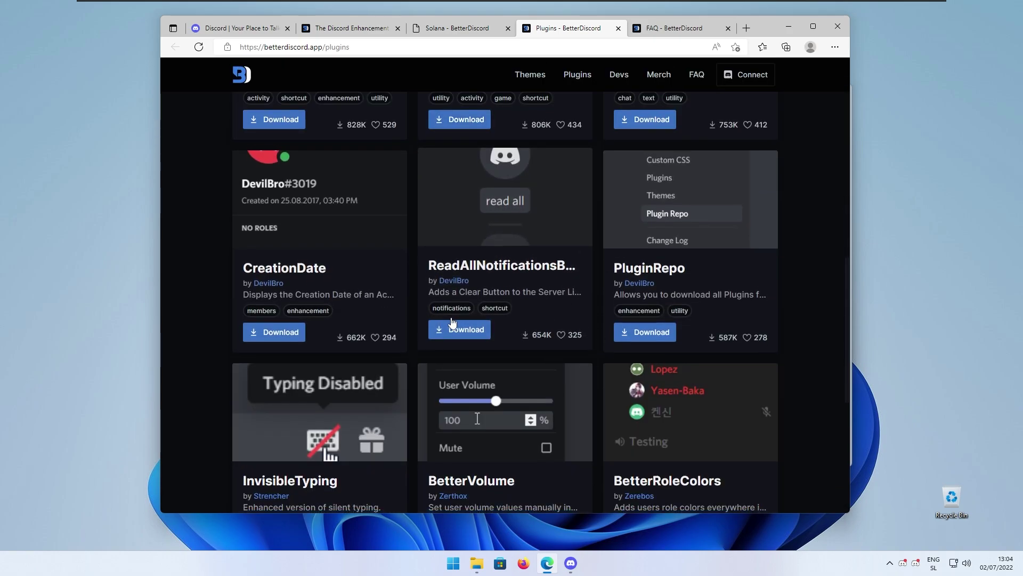
pyautogui.scroll(5, 496, 300)
pyautogui.scroll(6, 495, 300)
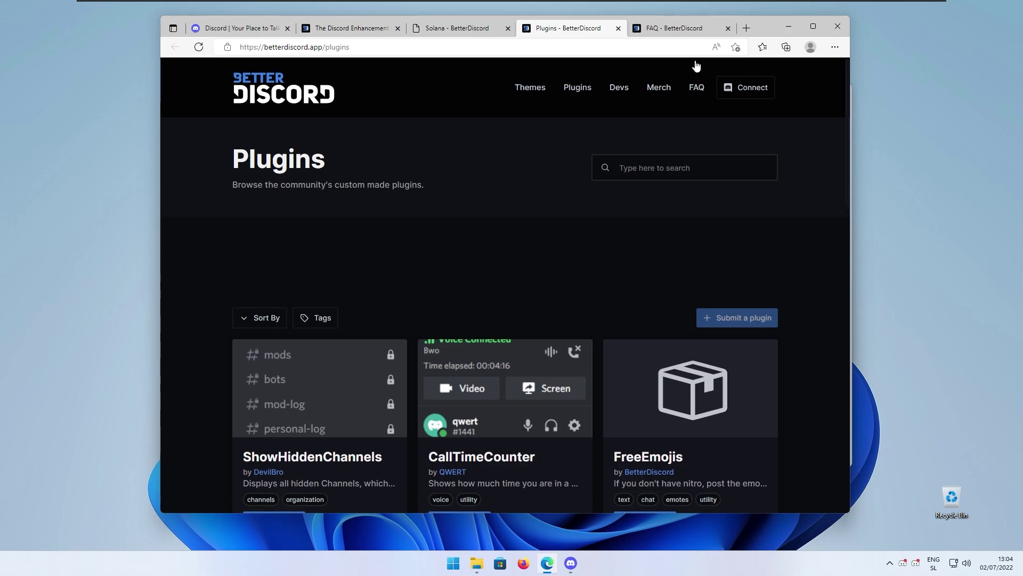
# Step: Open the BetterDiscord FAQ page and highlight the sentence "All plugins from our official website are safe."
pyautogui.click(674, 29)
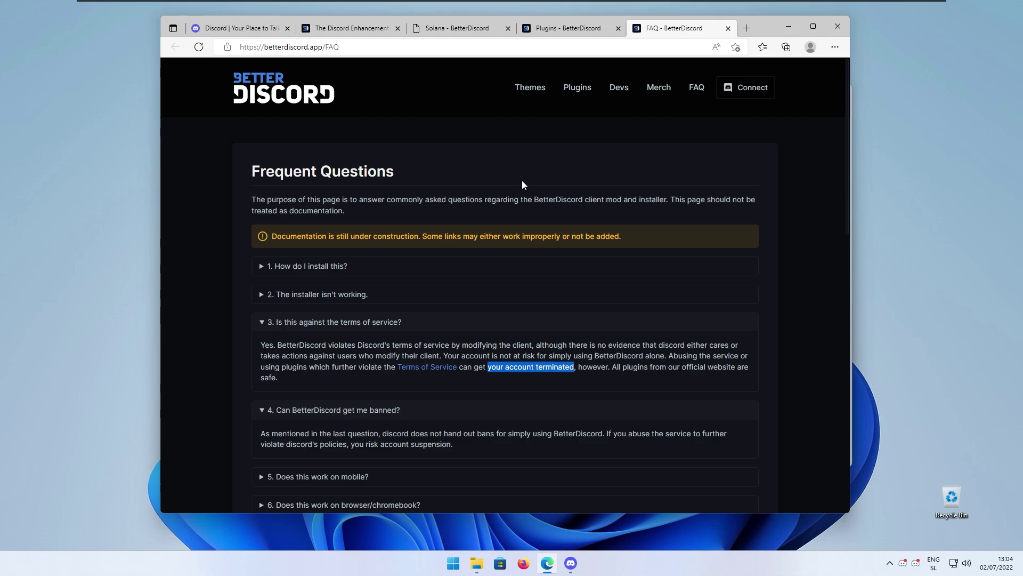
pyautogui.scroll(-4, 484, 242)
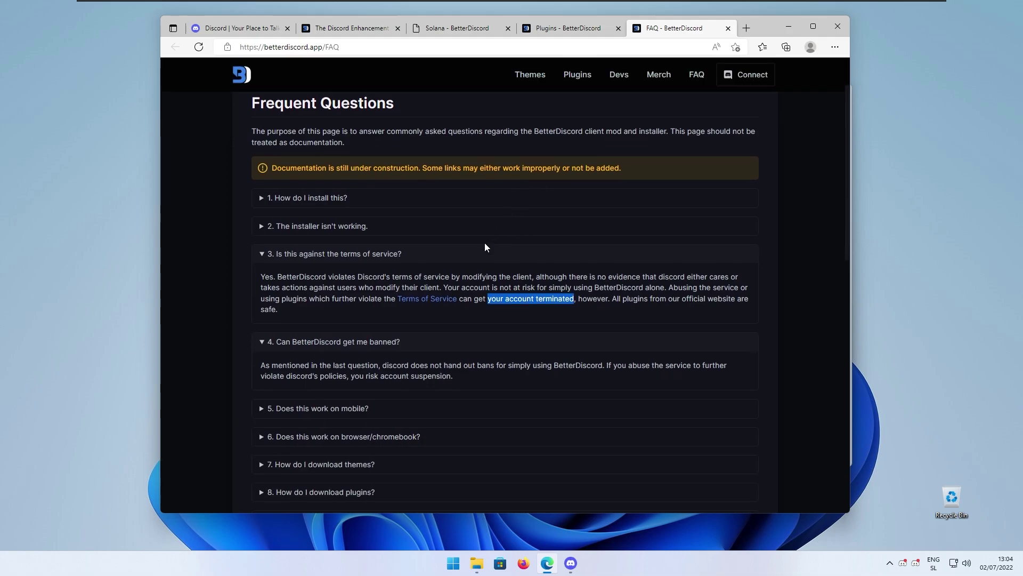
pyautogui.scroll(3, 433, 177)
pyautogui.moveTo(612, 298); pyautogui.dragTo(290, 312)
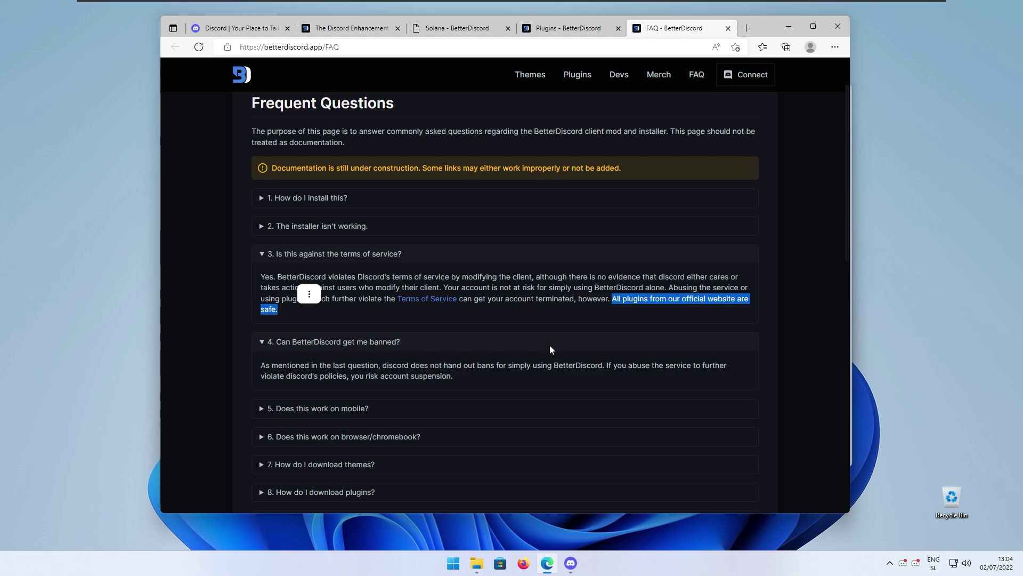
# Step: Switch to Discord to close its user settings, and launch the BetterDiscord-Windows installer from the Downloads folder
pyautogui.click(573, 568)
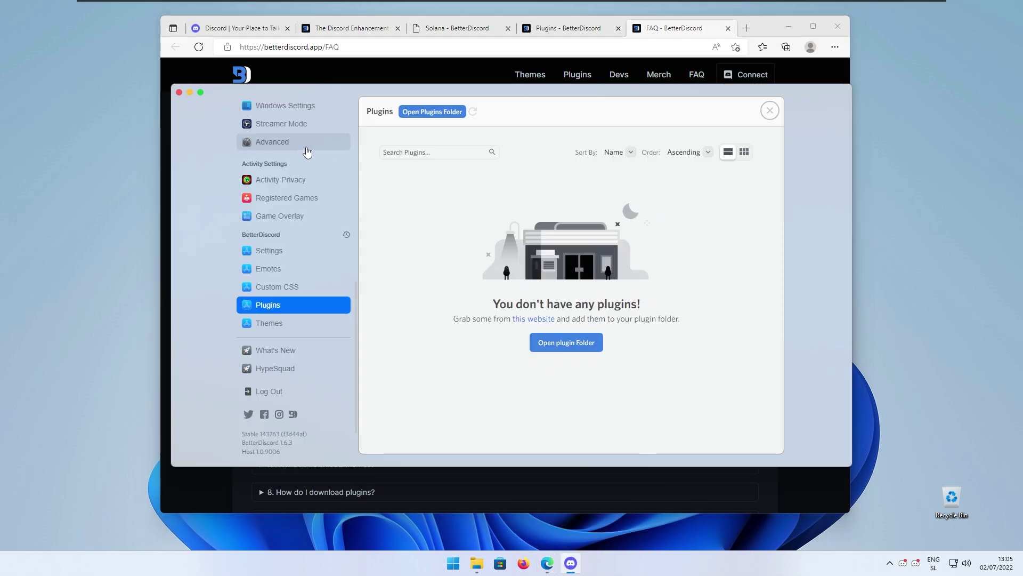
pyautogui.click(770, 111)
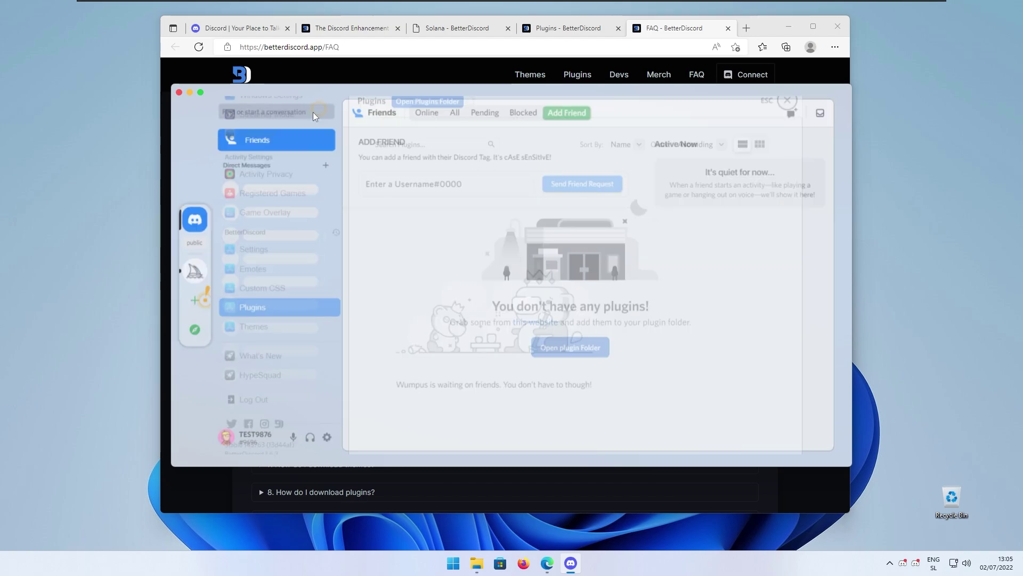
pyautogui.moveTo(484, 569)
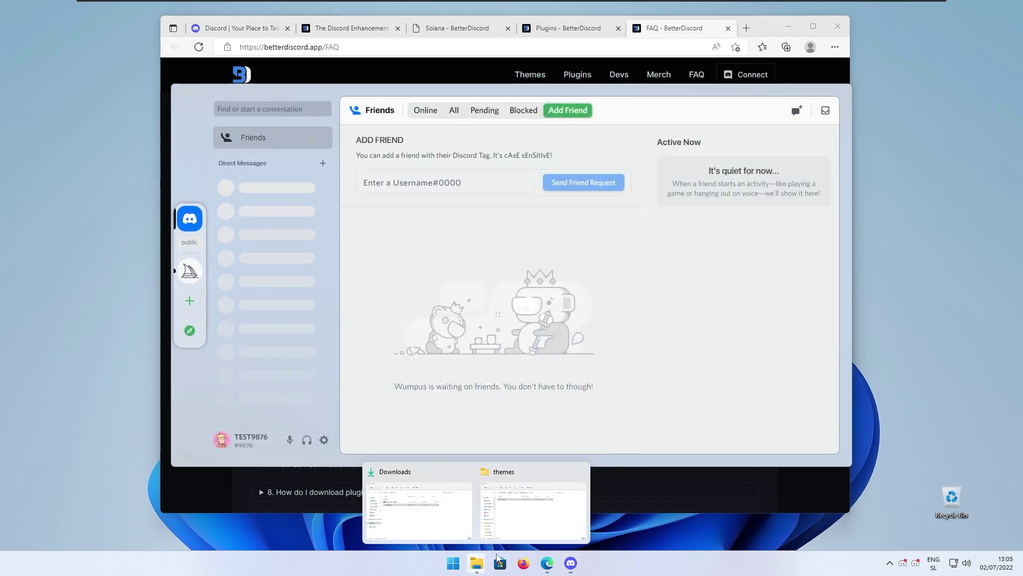
pyautogui.click(431, 507)
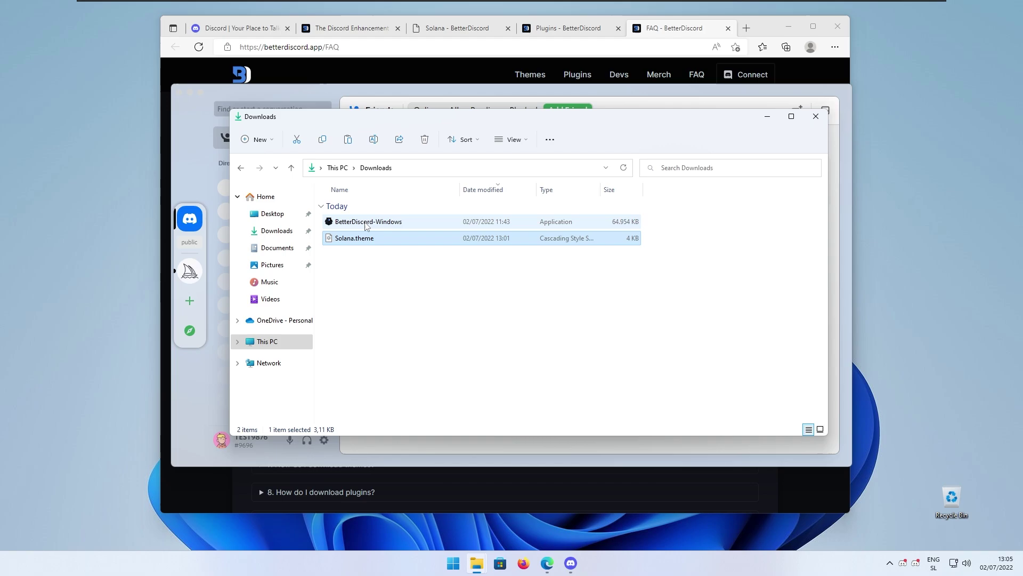
pyautogui.click(366, 223)
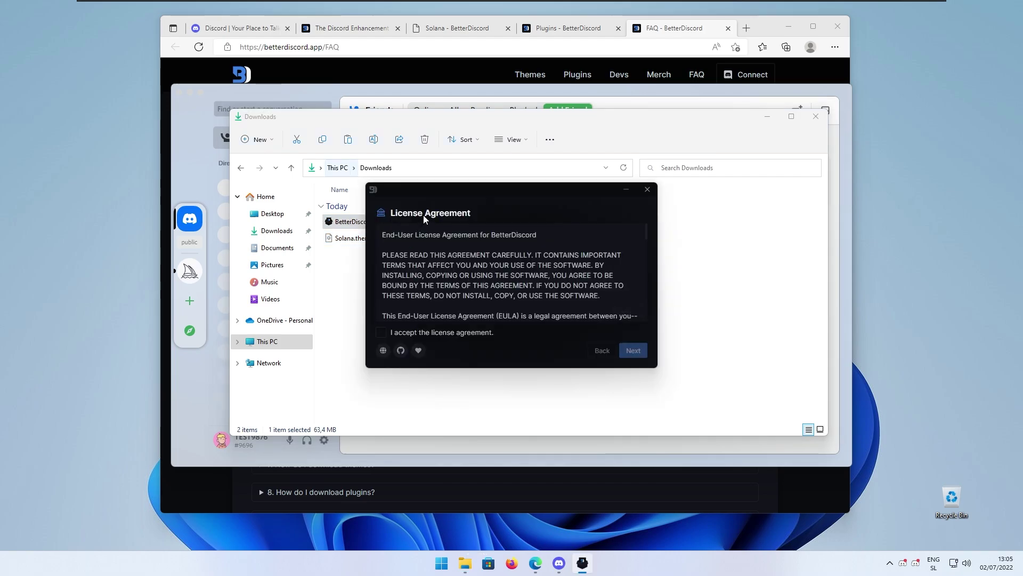
# Step: Accept the license agreement and uninstall BetterDiscord from the standard Discord version
pyautogui.click(426, 335)
pyautogui.click(629, 350)
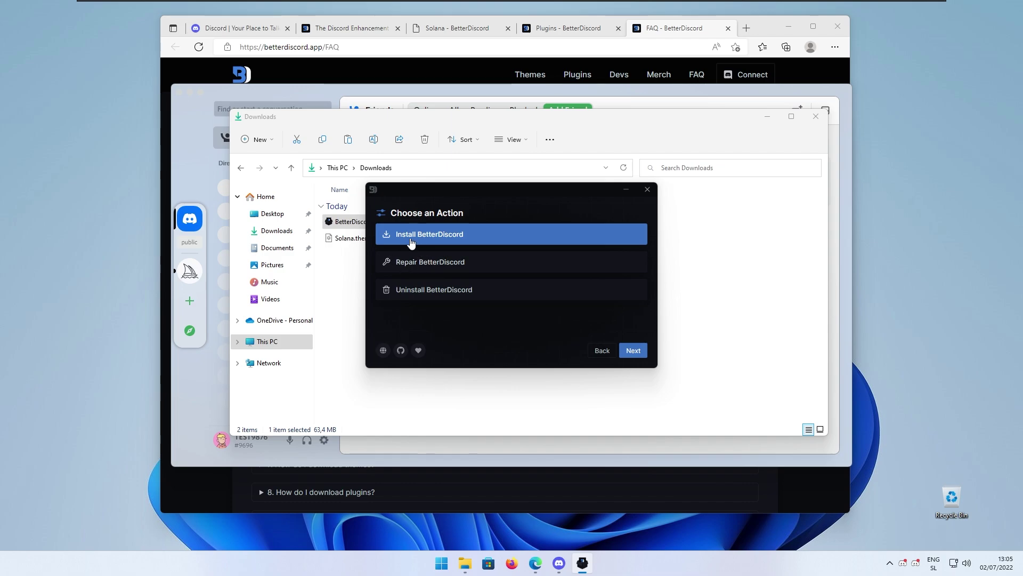
pyautogui.click(424, 293)
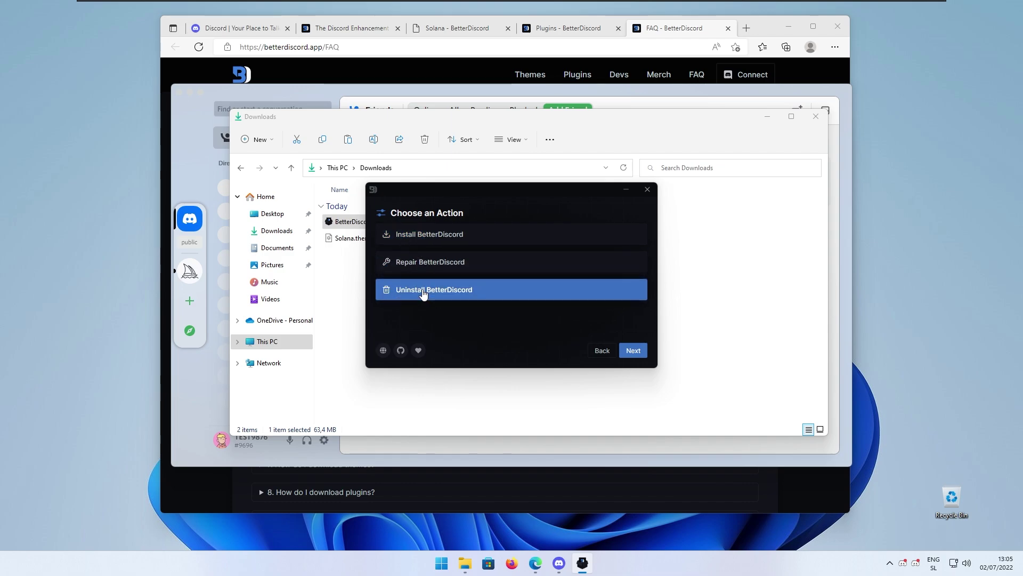
pyautogui.click(633, 350)
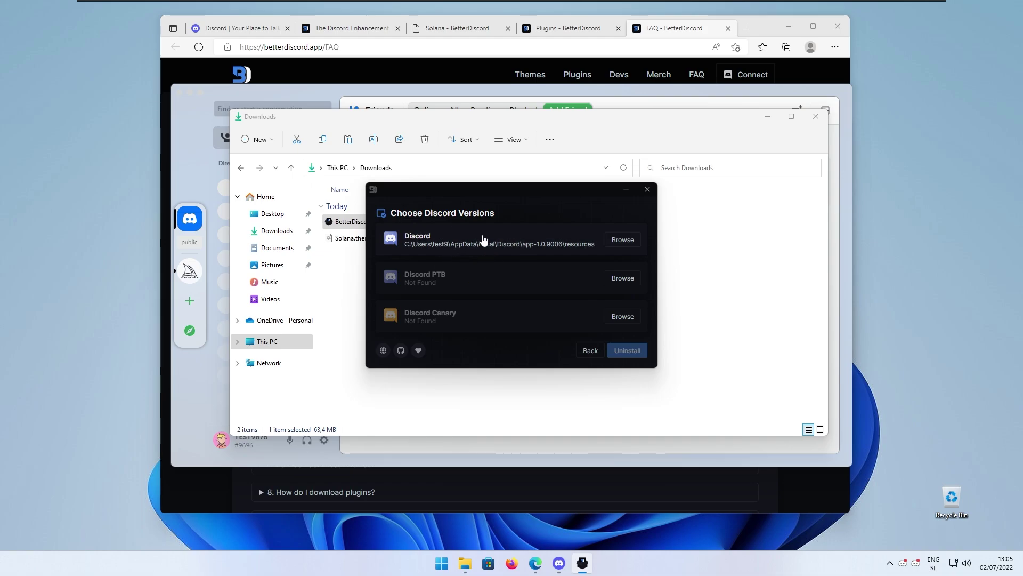
pyautogui.click(484, 240)
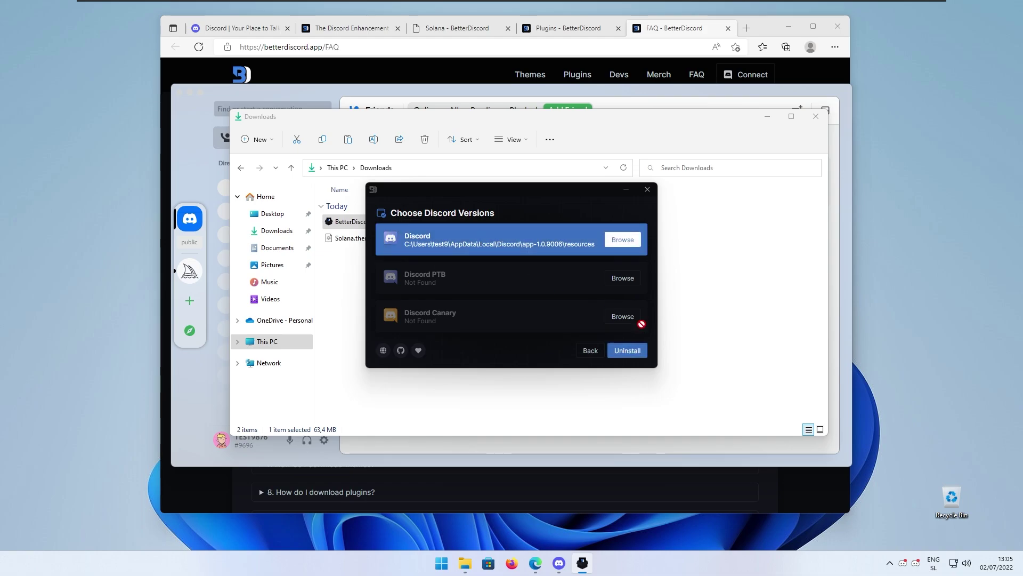
pyautogui.click(638, 352)
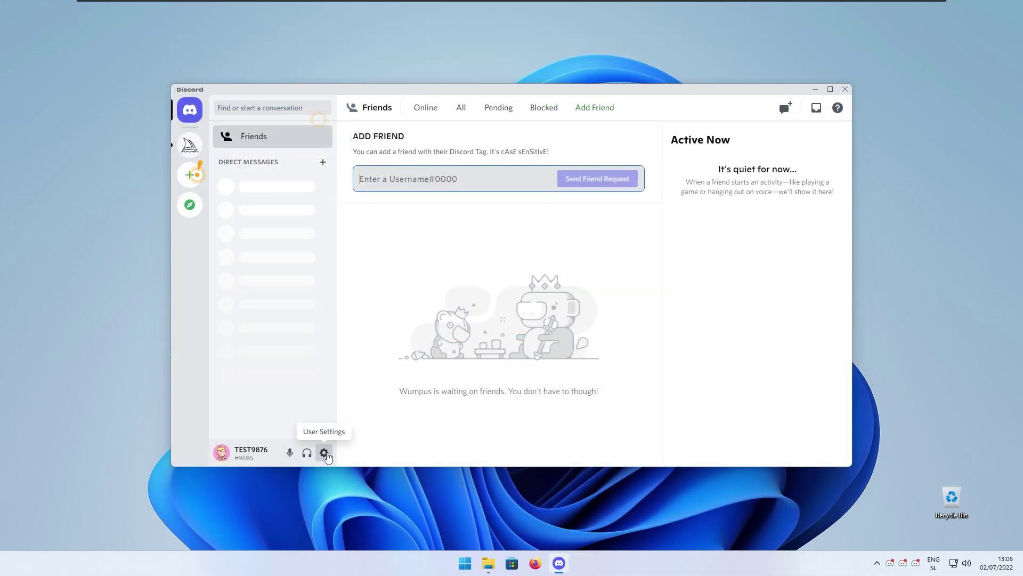
# Step: Check Discord's user settings list for any remaining BetterDiscord section, and close the settings
pyautogui.click(325, 453)
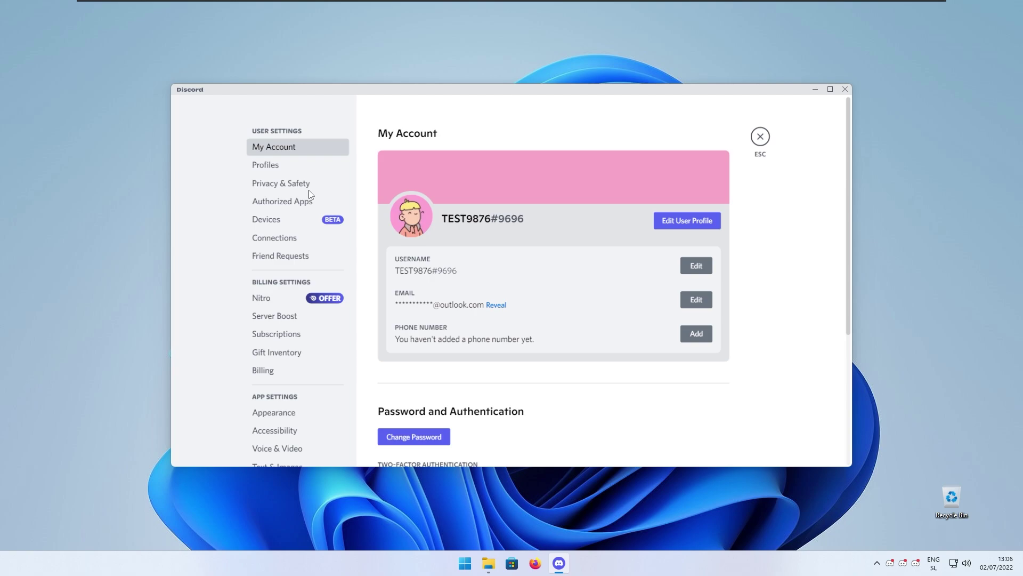
pyautogui.scroll(-3, 300, 333)
pyautogui.scroll(-3, 300, 332)
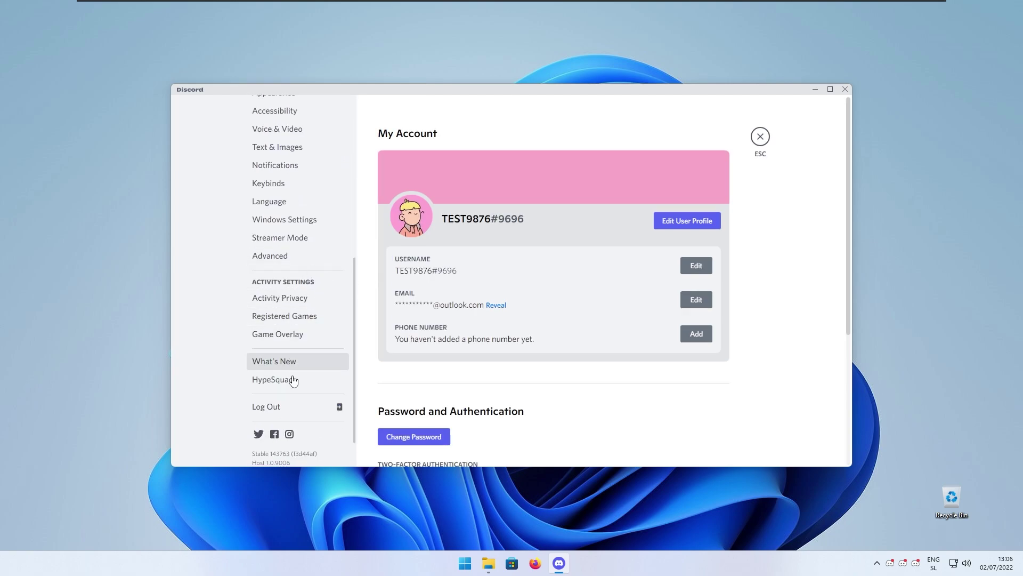
pyautogui.scroll(1, 297, 233)
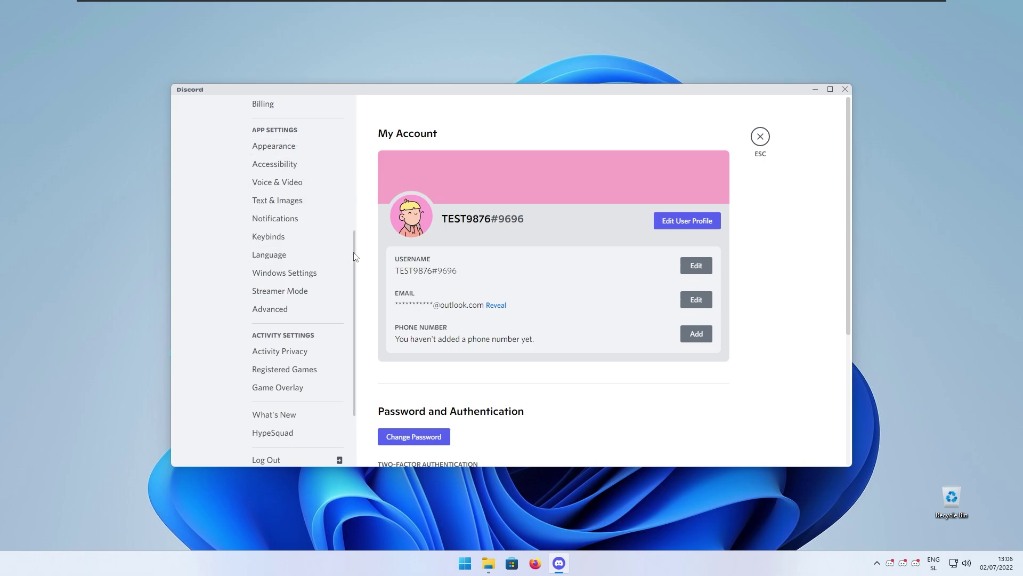
pyautogui.scroll(-2, 324, 241)
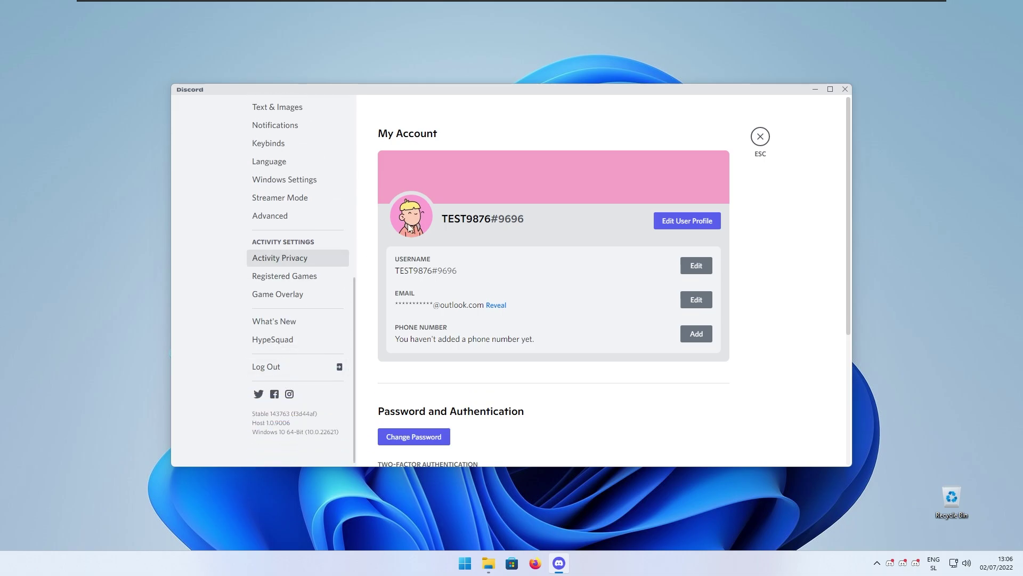
pyautogui.click(761, 137)
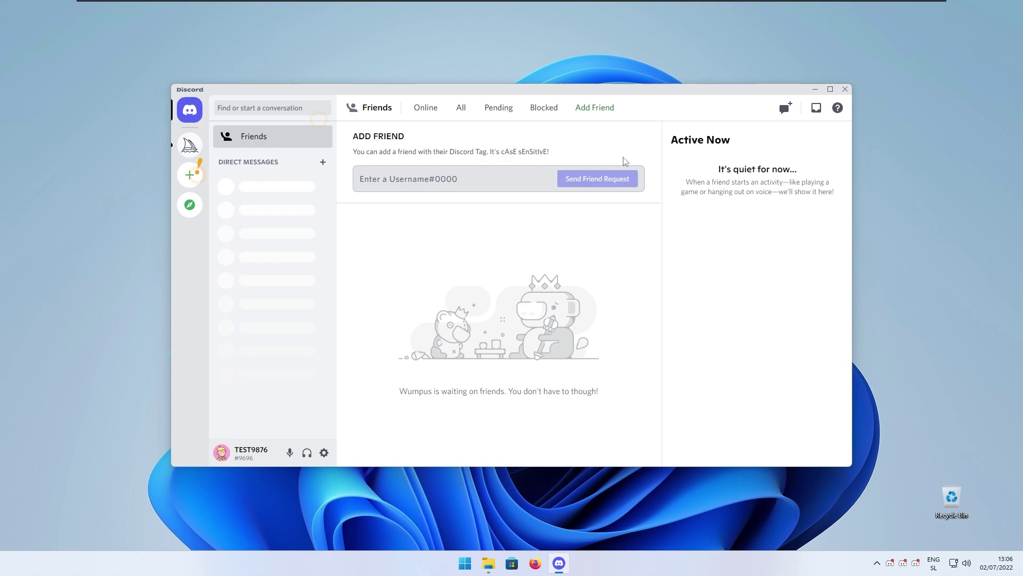